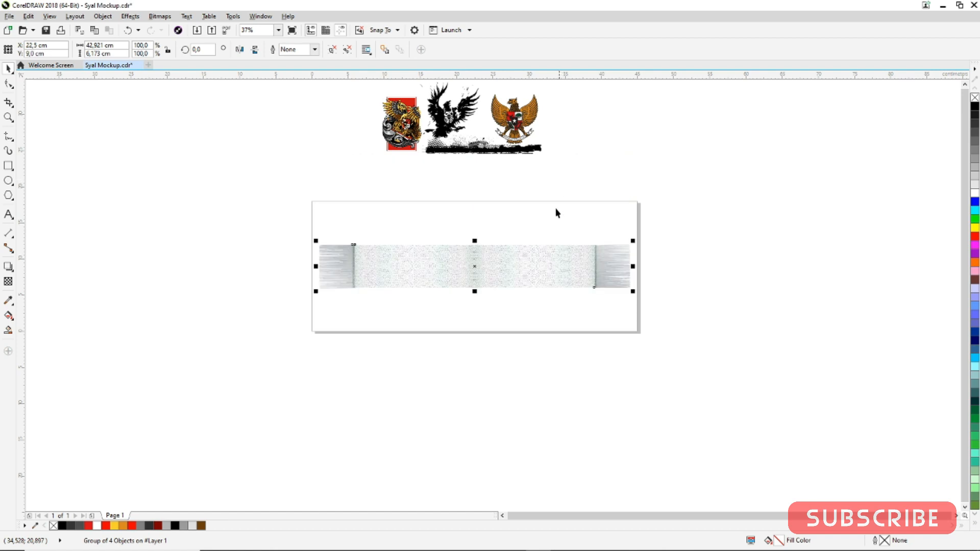
# Draw a rectangle about 43.8 × 7.1 cm covering the whole scarf mockup
pyautogui.scroll(1, 476, 266)
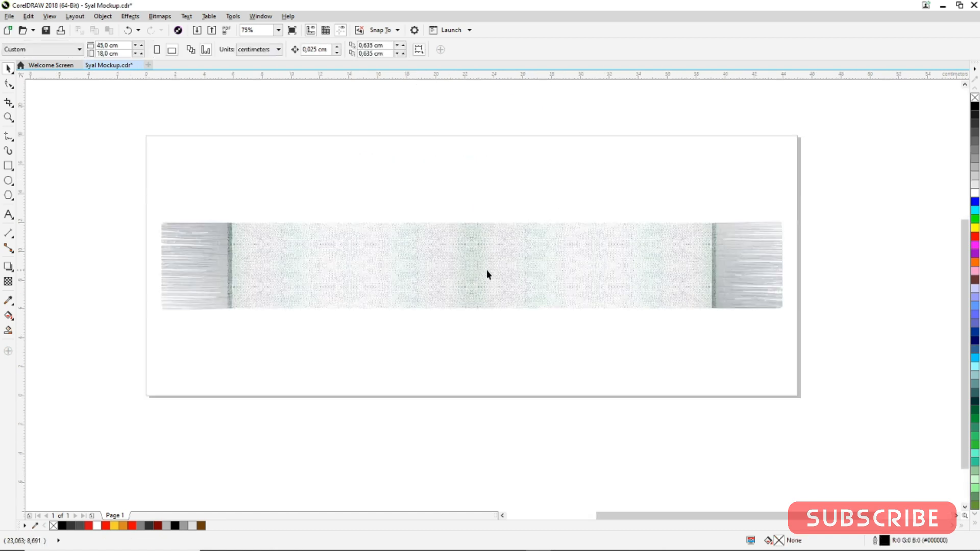
pyautogui.click(9, 166)
pyautogui.moveTo(156, 214); pyautogui.dragTo(792, 315)
pyautogui.click(9, 69)
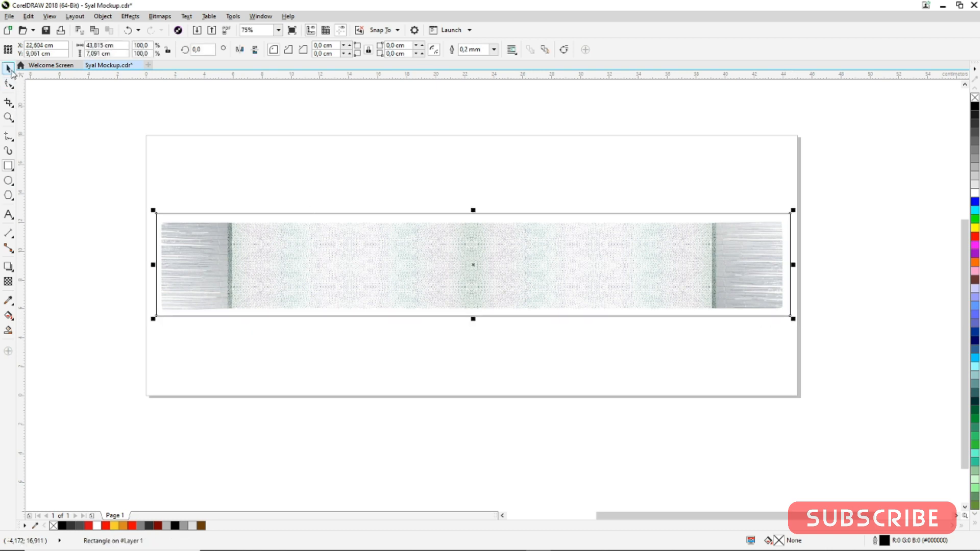
# Intersect the scarf group with the rectangle and delete the leftover rectangle
pyautogui.click(191, 141)
pyautogui.click(273, 251)
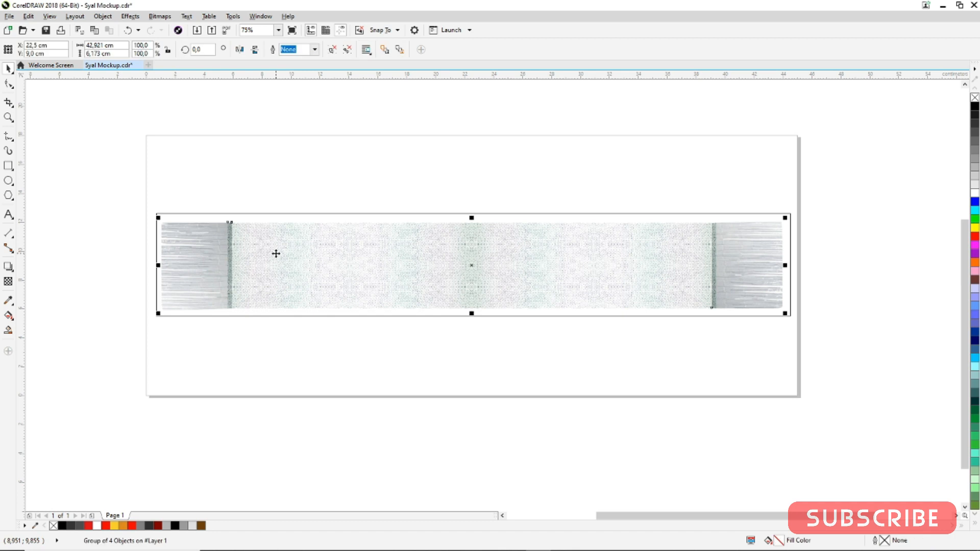
pyautogui.keyDown('shift'); pyautogui.click(309, 218); pyautogui.keyUp('shift')
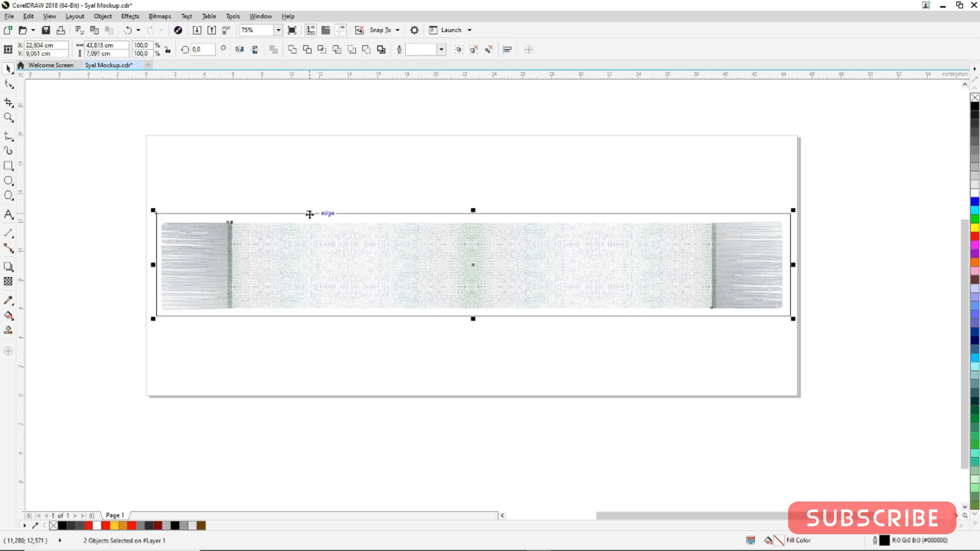
pyautogui.click(322, 50)
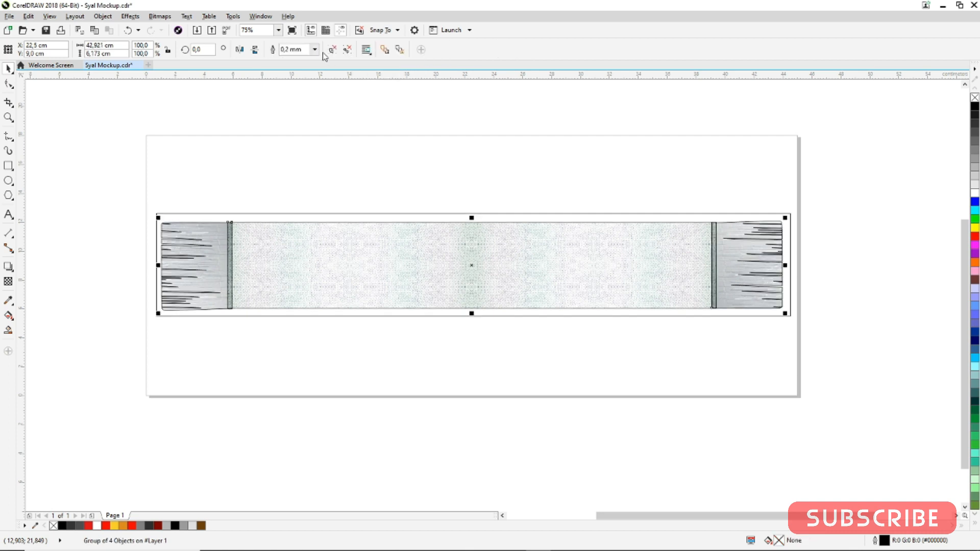
pyautogui.click(286, 214)
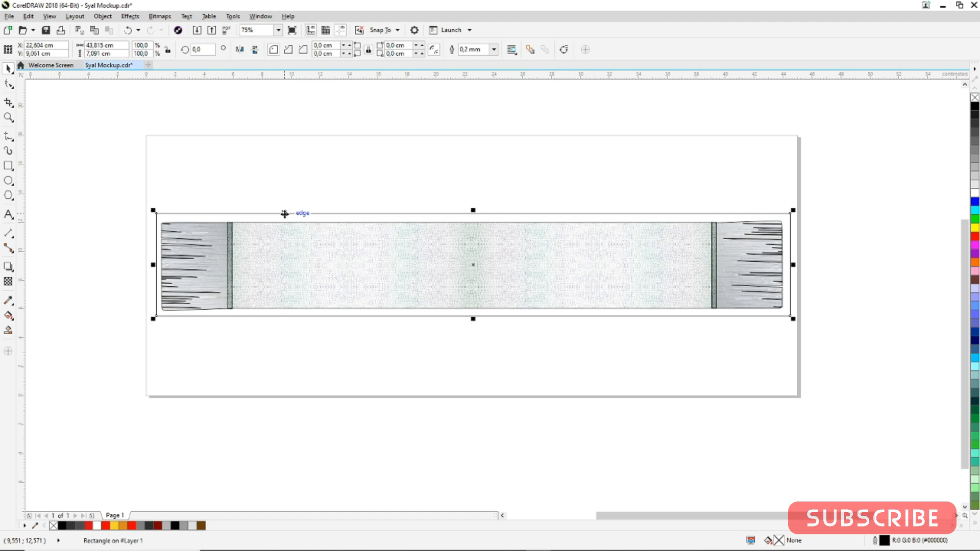
pyautogui.press('Delete')
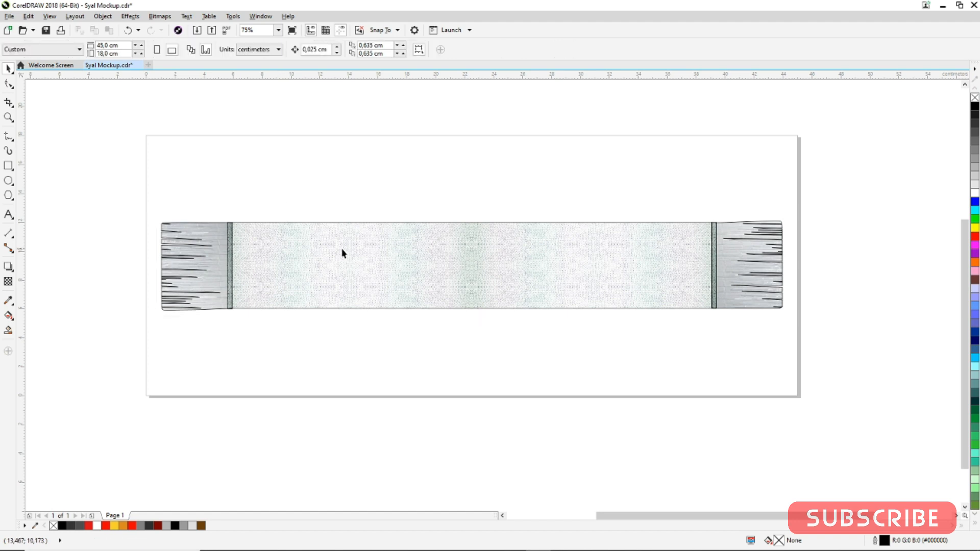
# Move the original scarf photo above the page and shift the outlined scarf up near the page's top edge
pyautogui.click(414, 264)
pyautogui.moveTo(551, 292)
pyautogui.mouseDown()
pyautogui.moveTo(564, 148)
pyautogui.moveTo(556, 119)
pyautogui.mouseUp()
pyautogui.click(422, 247)
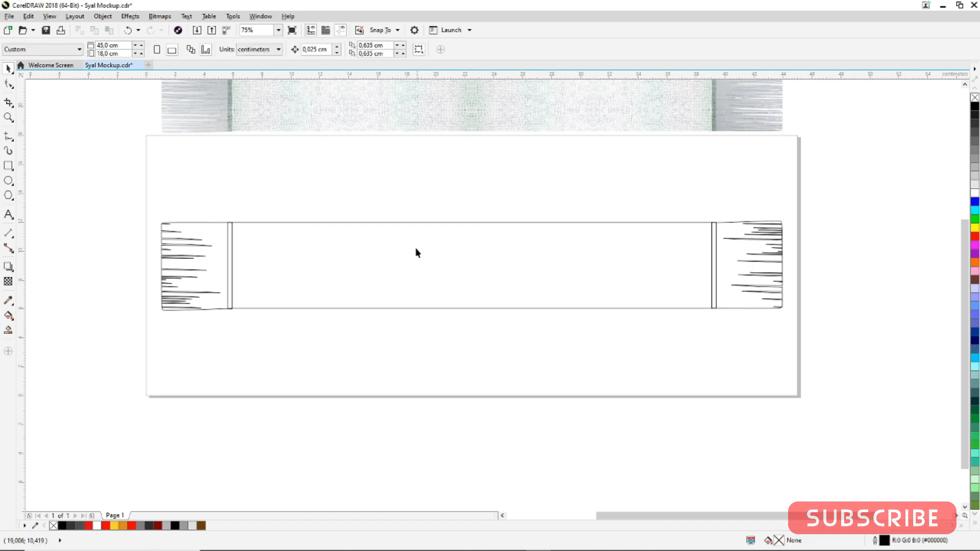
pyautogui.moveTo(524, 273); pyautogui.dragTo(540, 195)
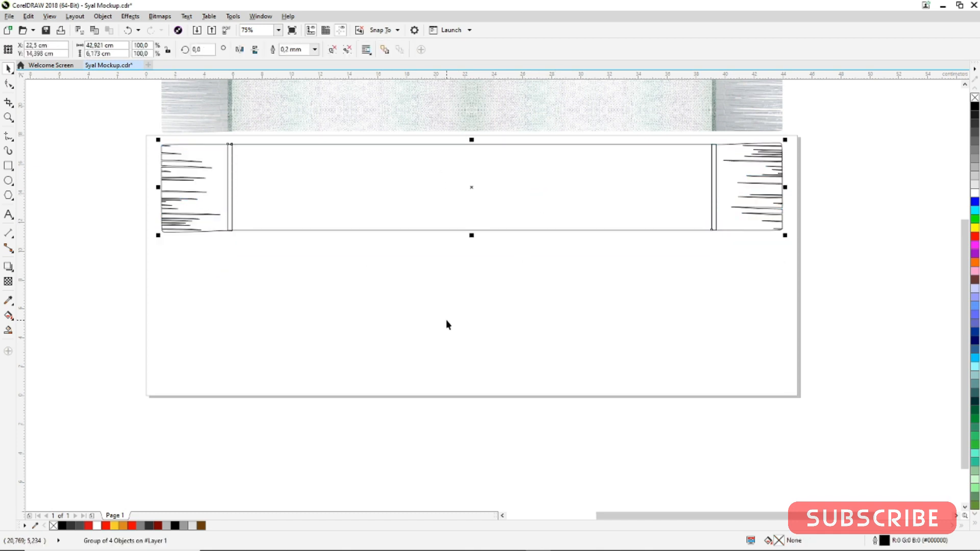
# Drop a copy of the red-framed Garuda emblem onto the left part of the outlined scarf
pyautogui.scroll(-1, 447, 325)
pyautogui.scroll(1, 464, 261)
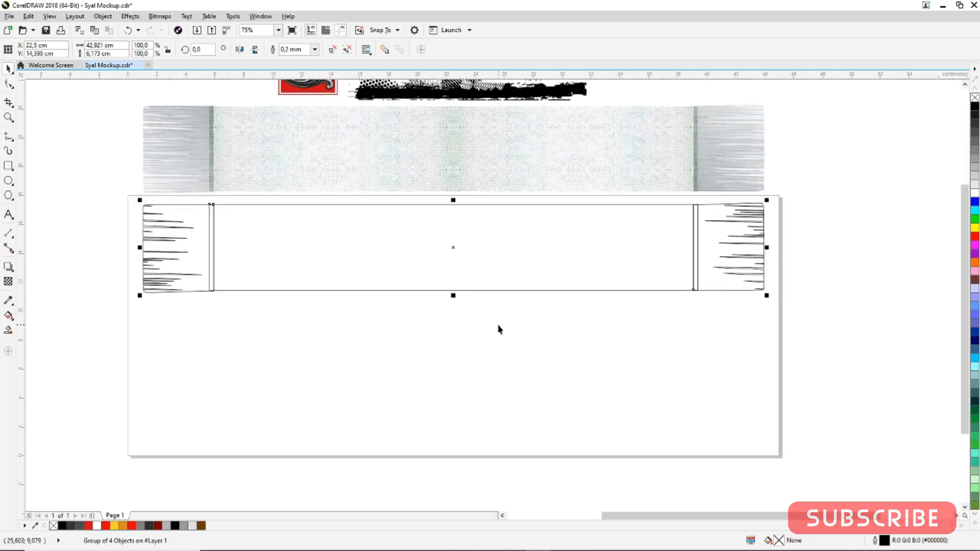
pyautogui.click(453, 341)
pyautogui.scroll(-1, 449, 343)
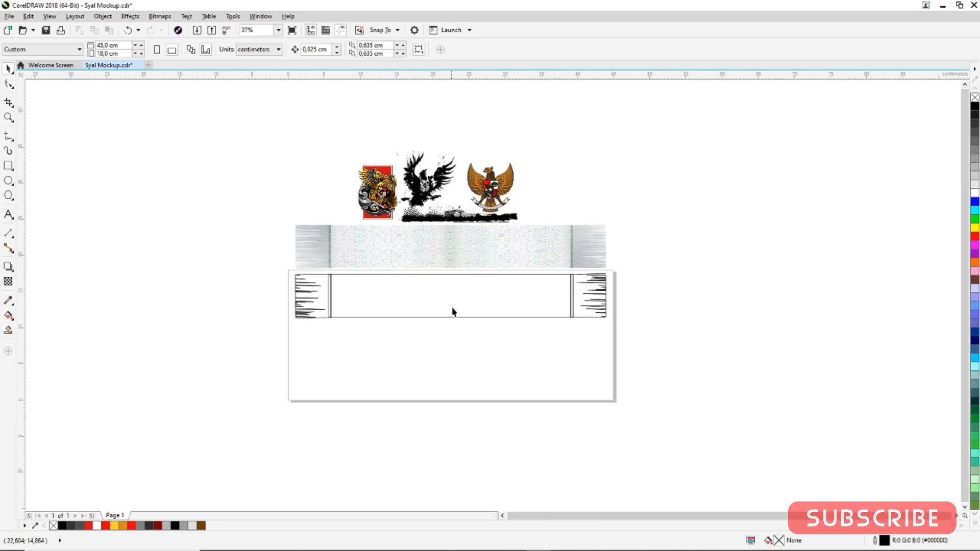
pyautogui.scroll(1, 462, 331)
pyautogui.scroll(-1, 338, 266)
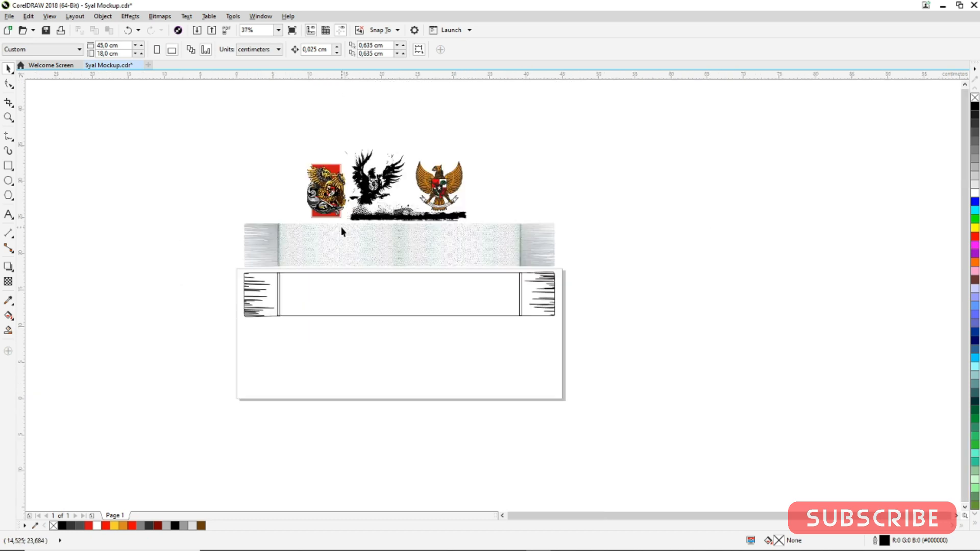
pyautogui.scroll(1, 351, 243)
pyautogui.click(319, 149)
pyautogui.click(334, 50)
pyautogui.click(261, 101)
pyautogui.click(289, 142)
pyautogui.moveTo(293, 145); pyautogui.dragTo(292, 356)
pyautogui.rightClick(292, 356)
pyautogui.scroll(-1, 340, 324)
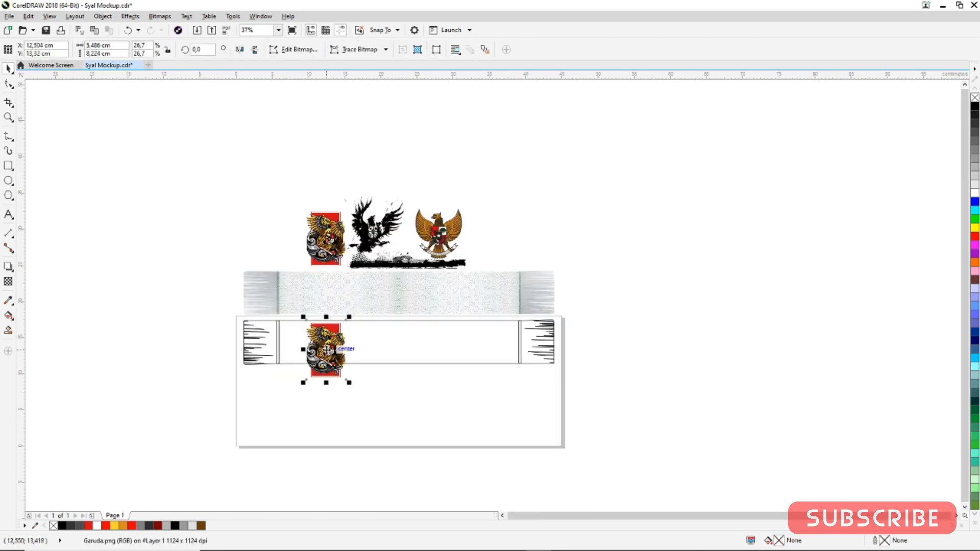
# Center the Garuda emblem vertically on the outlined scarf and move it to the scarf's left end panel
pyautogui.scroll(2, 325, 349)
pyautogui.keyDown('shift'); pyautogui.click(456, 313); pyautogui.keyUp('shift')
pyautogui.press('c')
pyautogui.keyDown('shift'); pyautogui.click(405, 396); pyautogui.keyUp('shift')
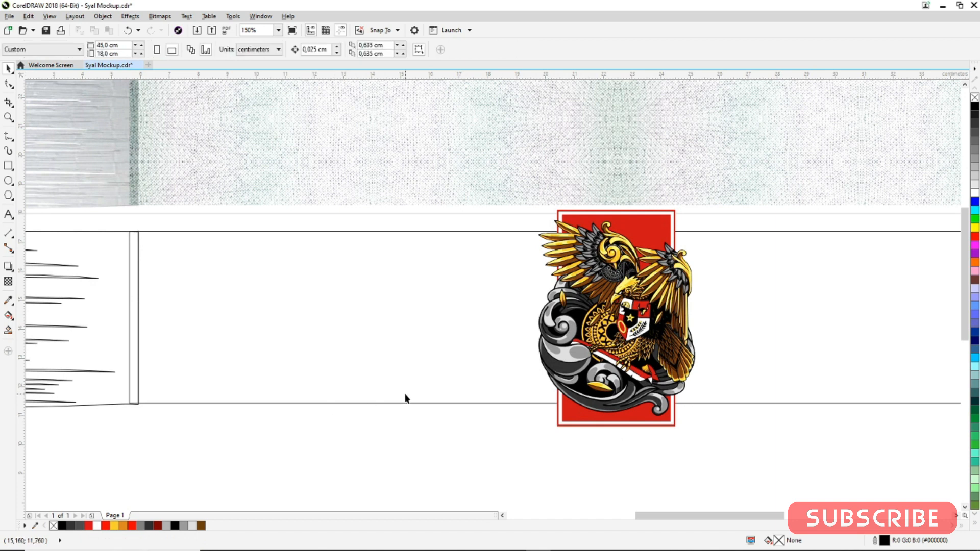
pyautogui.scroll(-2, 408, 393)
pyautogui.moveTo(554, 355); pyautogui.dragTo(447, 362)
pyautogui.keyDown('shift'); pyautogui.click(542, 352); pyautogui.keyUp('shift')
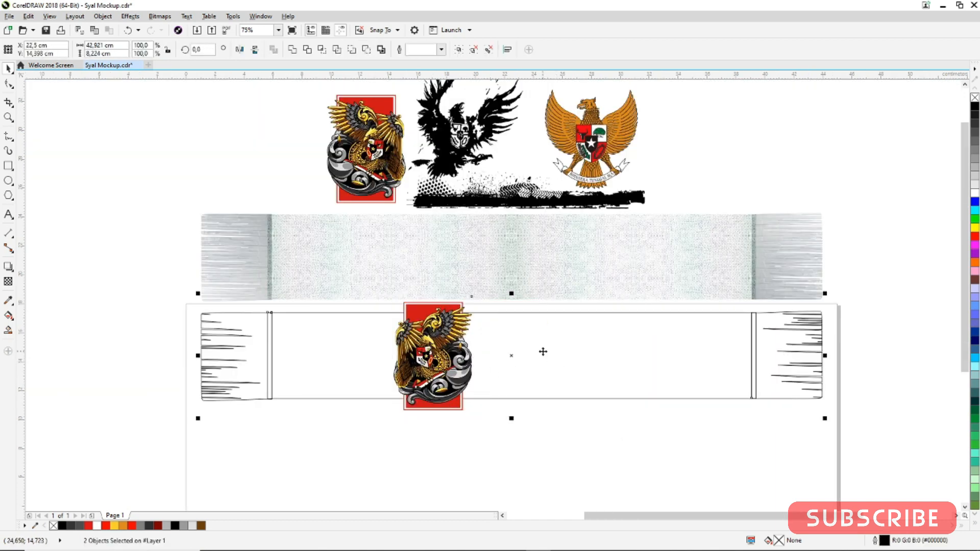
pyautogui.click(298, 347)
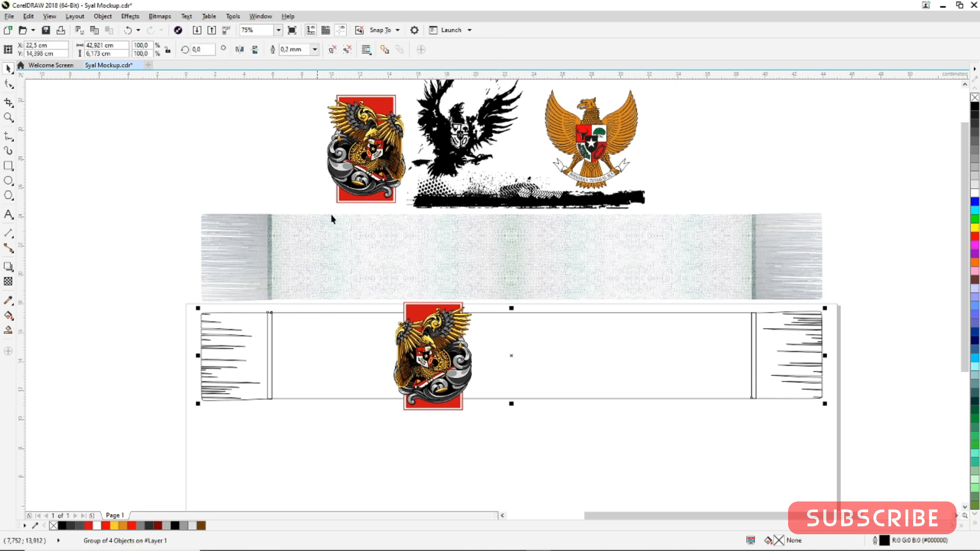
pyautogui.click(247, 131)
pyautogui.click(434, 349)
pyautogui.moveTo(443, 357); pyautogui.dragTo(305, 363)
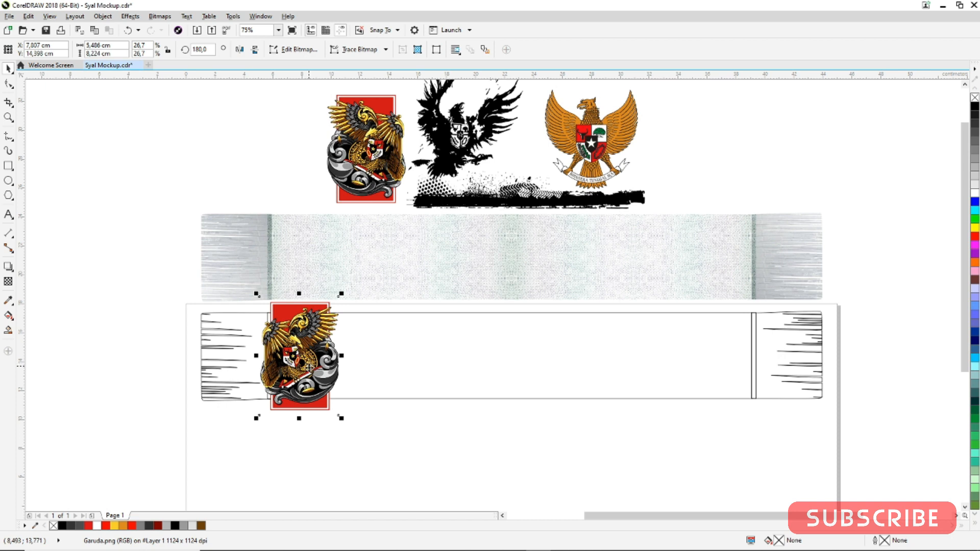
# Create a horizontally mirrored copy of the Garuda emblem beside the original
pyautogui.scroll(2, 301, 368)
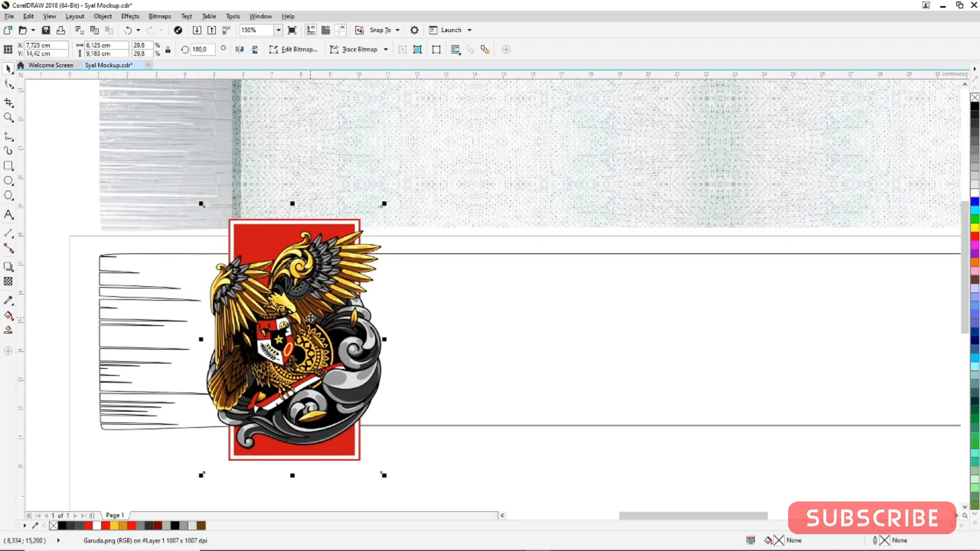
pyautogui.click(420, 449)
pyautogui.click(299, 360)
pyautogui.moveTo(202, 339); pyautogui.dragTo(469, 324)
# Move the mirrored Garuda copy to the scarf's right end panel
pyautogui.scroll(-2, 419, 332)
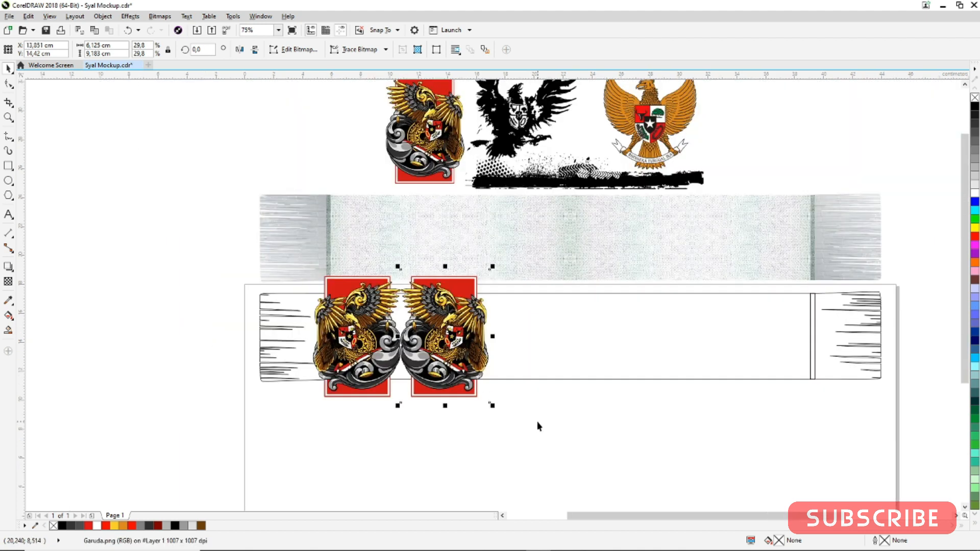
pyautogui.moveTo(453, 361); pyautogui.dragTo(795, 335)
pyautogui.scroll(2, 814, 333)
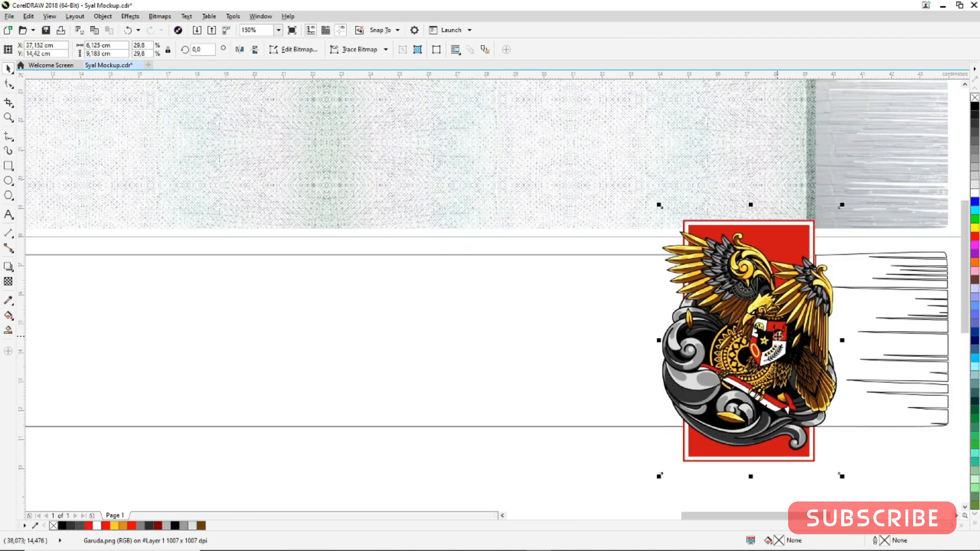
pyautogui.scroll(-2, 713, 315)
# Group the two Garuda emblems together
pyautogui.keyDown('shift'); pyautogui.click(512, 313); pyautogui.keyUp('shift')
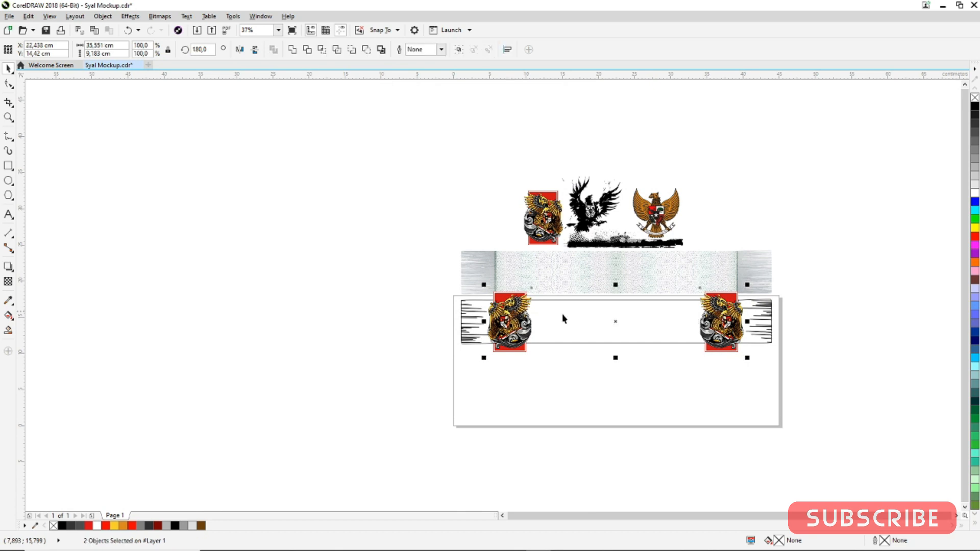
pyautogui.click(651, 310)
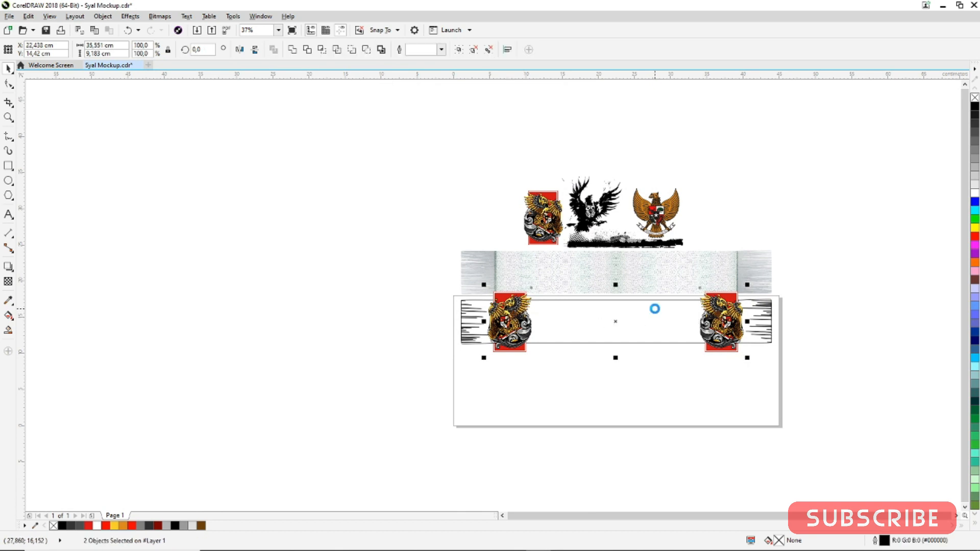
pyautogui.scroll(1, 725, 295)
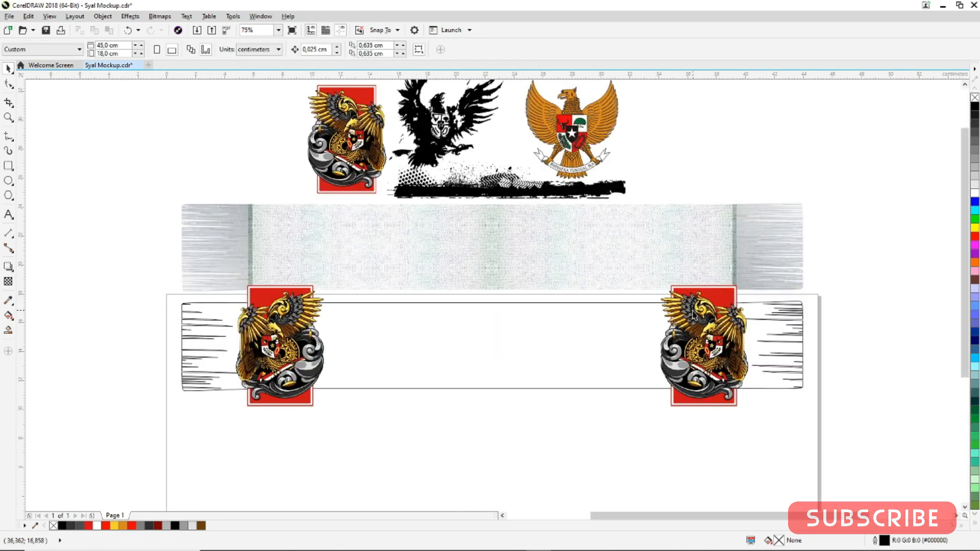
pyautogui.scroll(1, 654, 331)
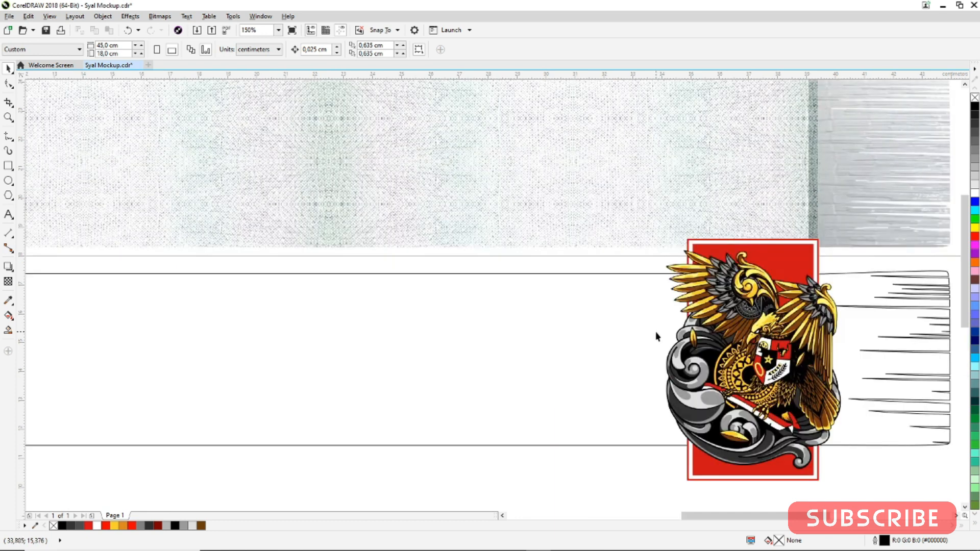
pyautogui.scroll(-1, 632, 331)
# PowerClip the grouped emblems inside the scarf's central panel
pyautogui.click(676, 297)
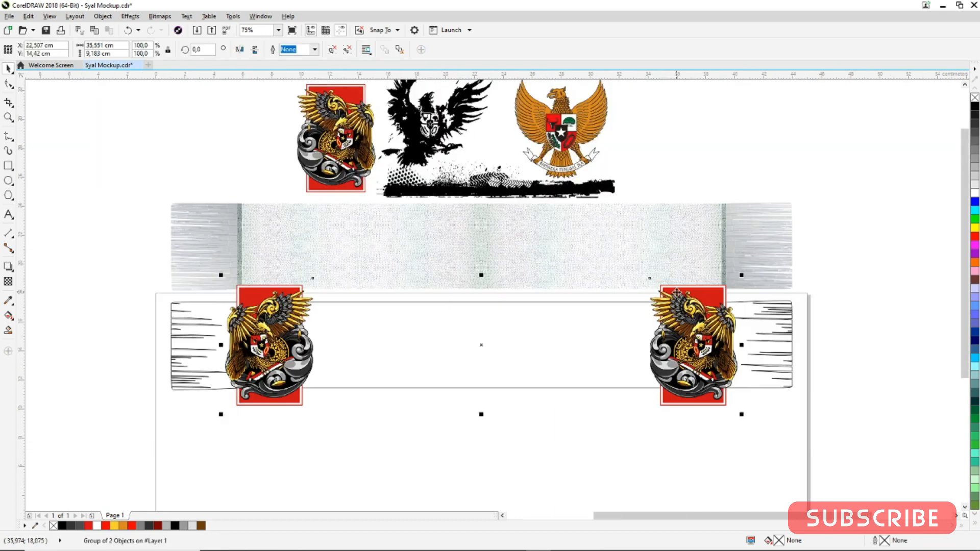
pyautogui.rightClick(677, 295)
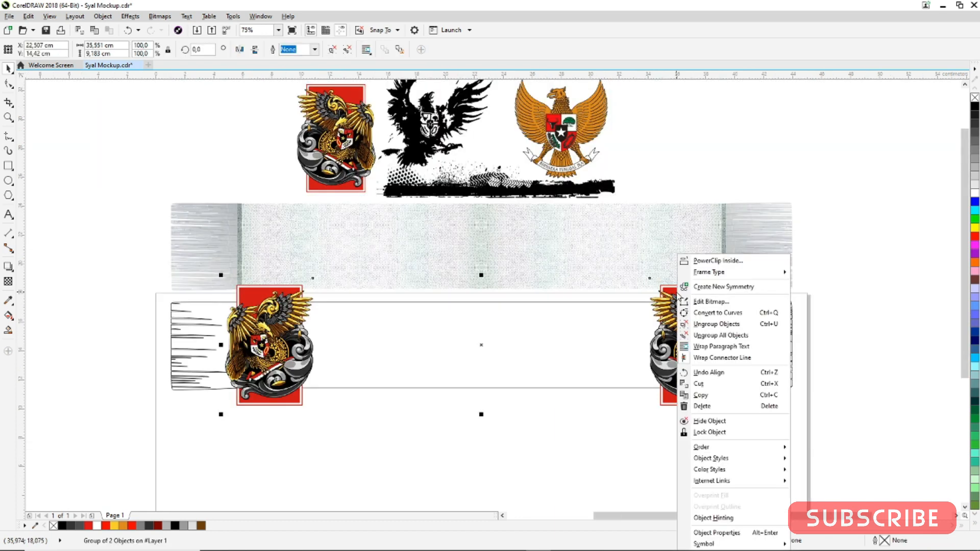
pyautogui.click(707, 261)
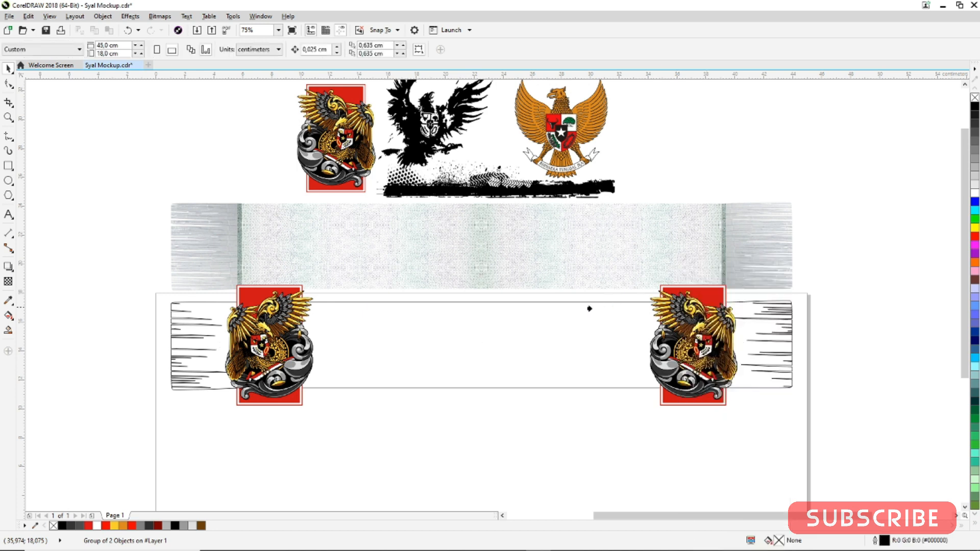
pyautogui.click(537, 319)
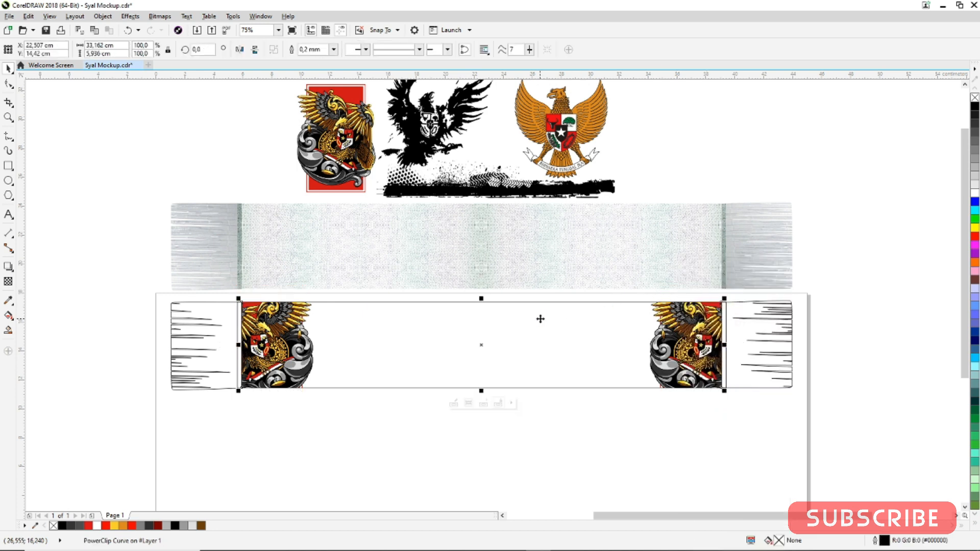
pyautogui.click(560, 454)
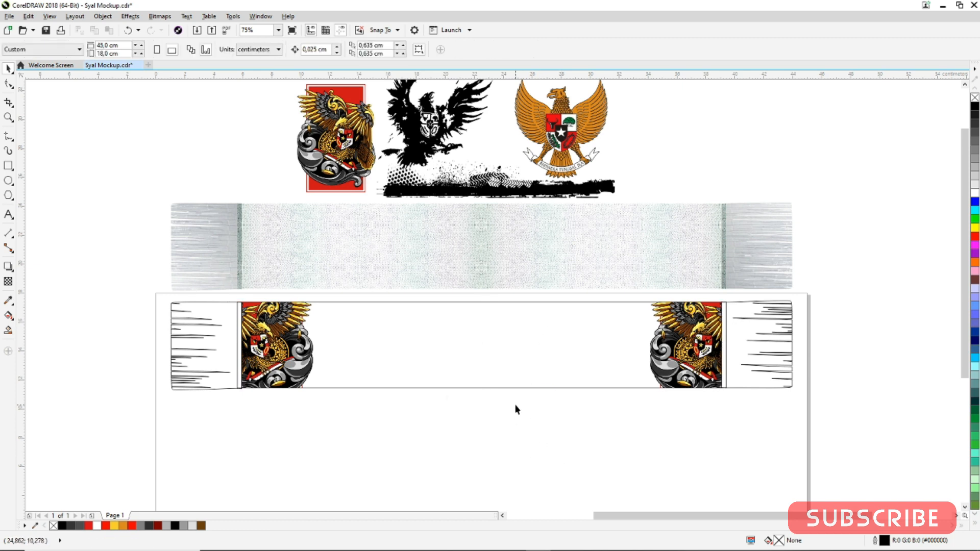
# Add two-line text "INDONESIA" and "GARUDA DI DADAKU" below the scarf
pyautogui.click(9, 215)
pyautogui.click(346, 410)
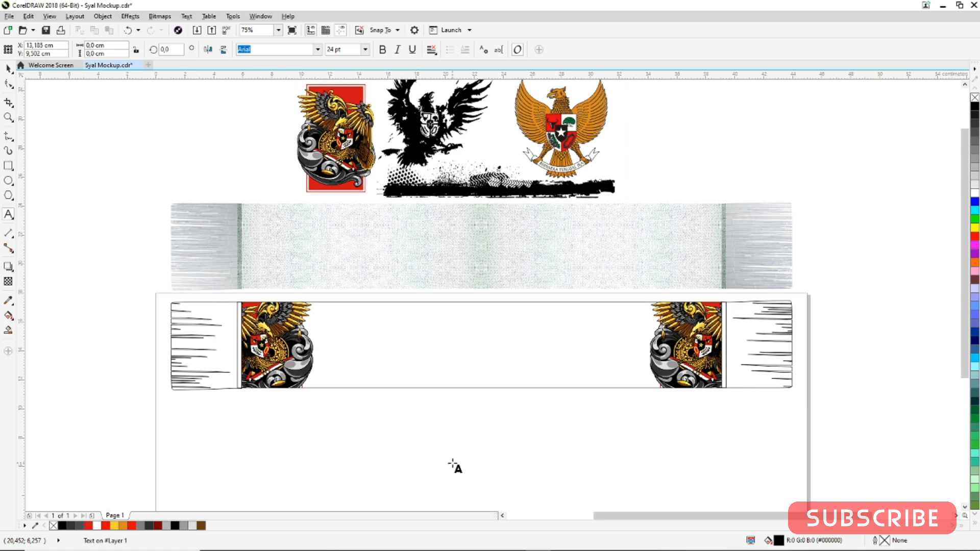
pyautogui.write('INDONES')
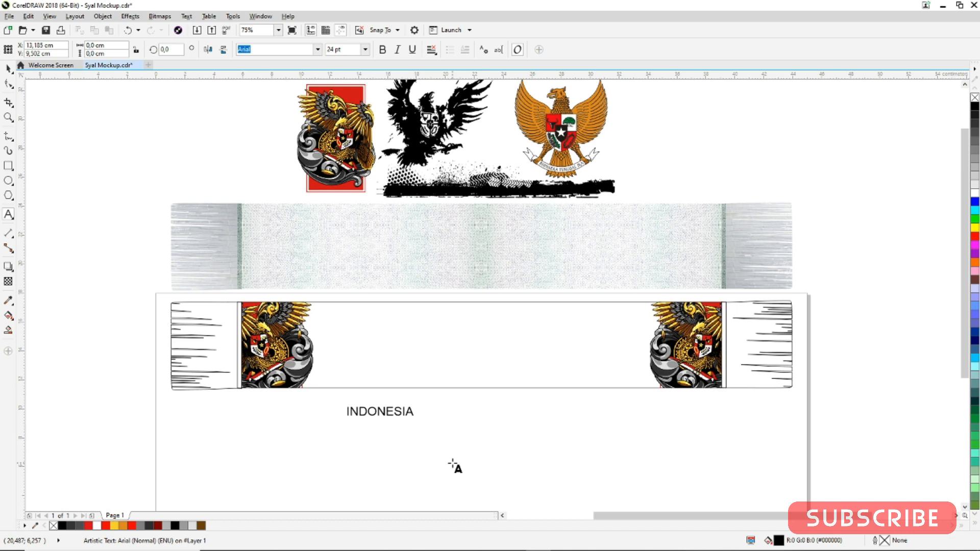
pyautogui.write('IA')
pyautogui.press('Return')
pyautogui.write('GARUDA DI DADAKU')
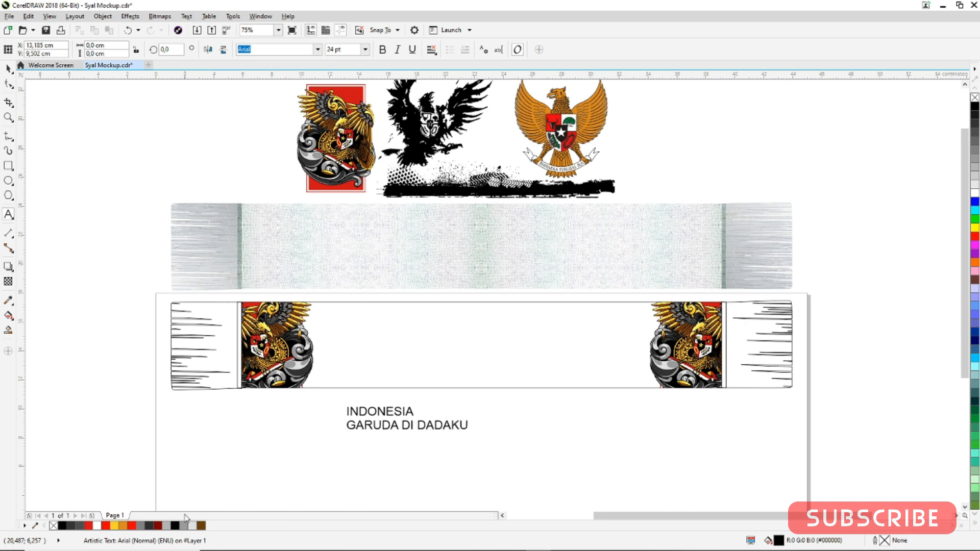
pyautogui.hotkey('ctrl', 'space')
pyautogui.click(36, 103)
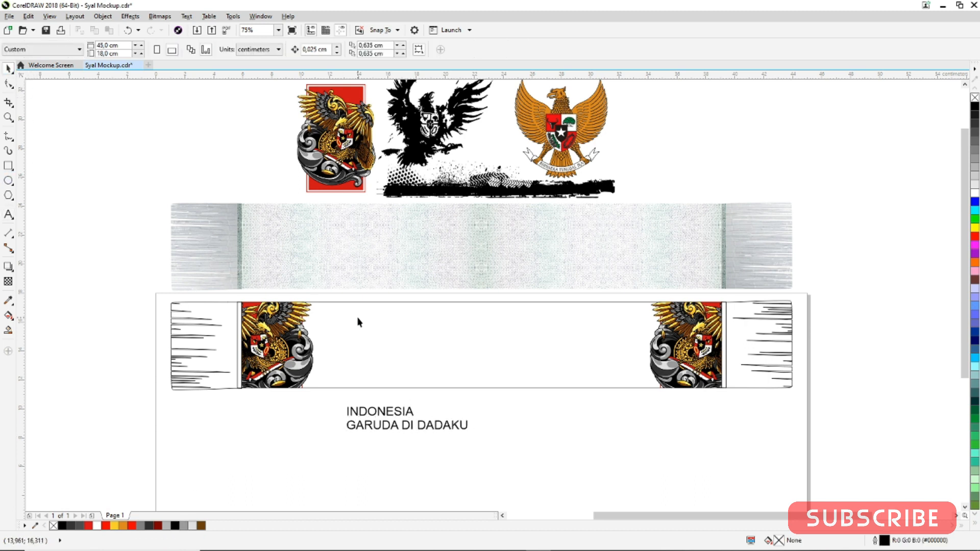
# Scale the text up to about 61 pt so it spans onto the scarf's centre
pyautogui.click(408, 413)
pyautogui.moveTo(472, 401); pyautogui.dragTo(662, 276)
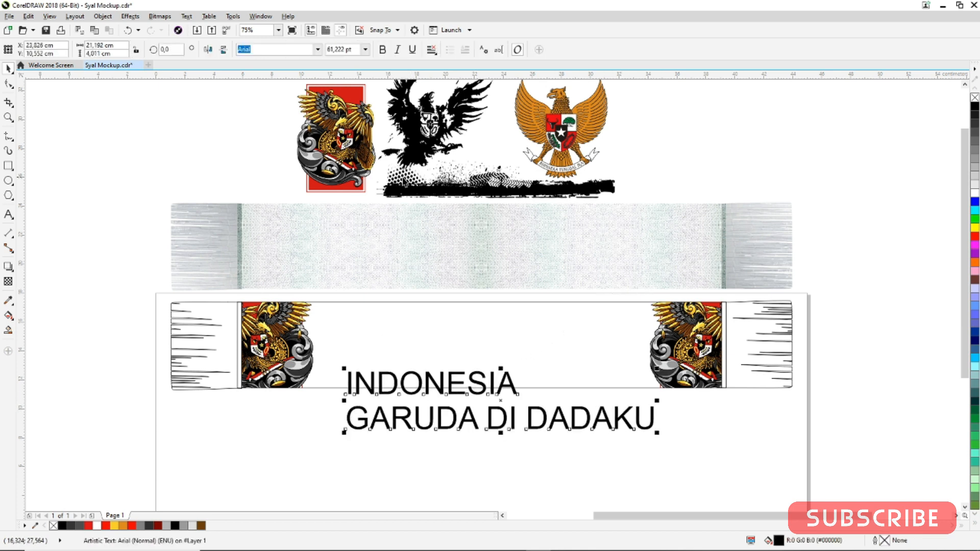
# Change the two-line text's font to Feast of Flesh BB
pyautogui.click(317, 49)
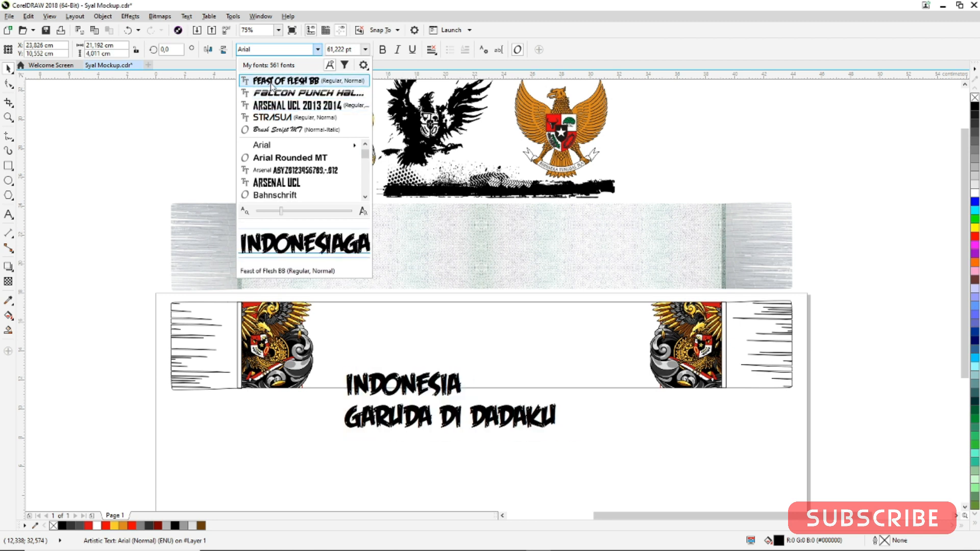
pyautogui.click(270, 83)
pyautogui.click(591, 433)
pyautogui.click(438, 391)
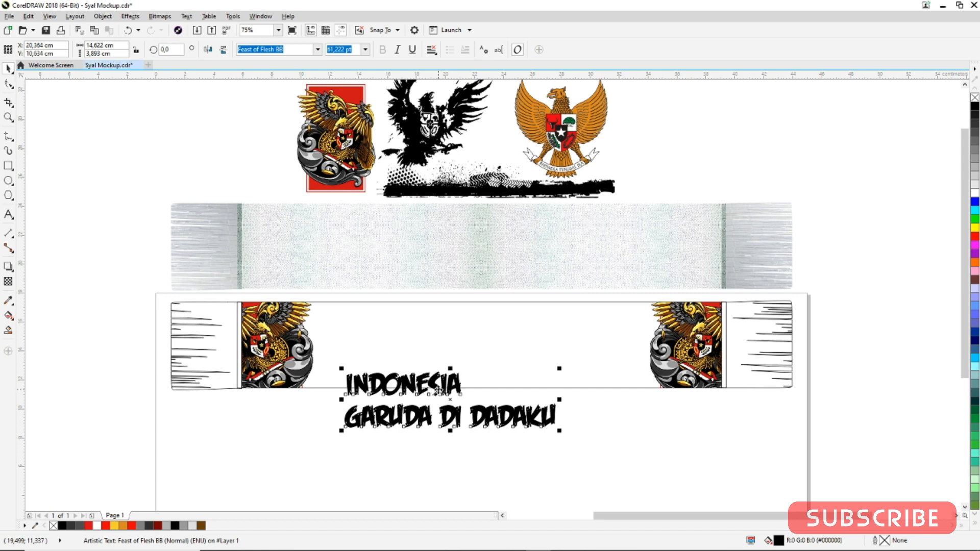
# Break the text into separate lines, centre INDONESIA on the scarf and enlarge it to fill the central panel
pyautogui.hotkey('ctrl', 'k')
pyautogui.keyDown('shift'); pyautogui.click(489, 344); pyautogui.keyUp('shift')
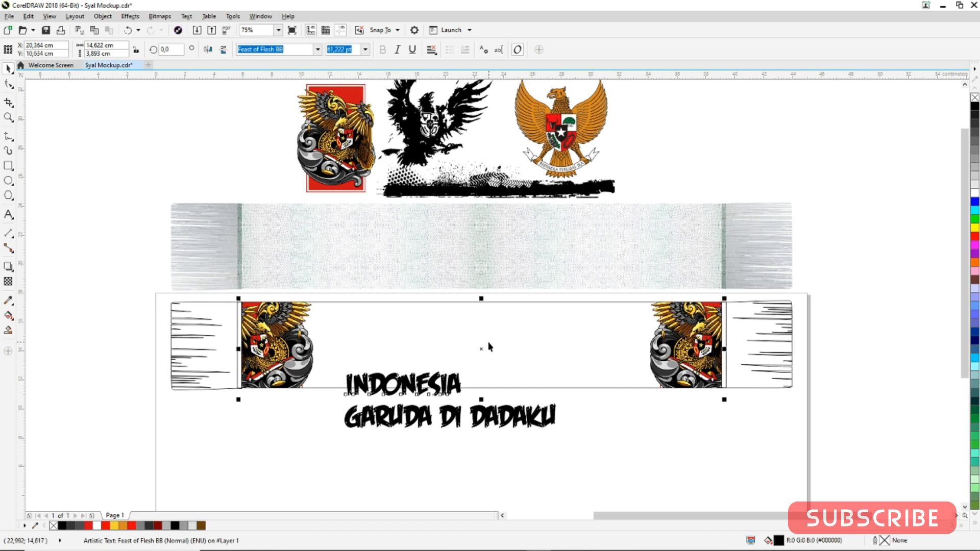
pyautogui.press('c')
pyautogui.press('e')
pyautogui.click(538, 368)
pyautogui.click(540, 357)
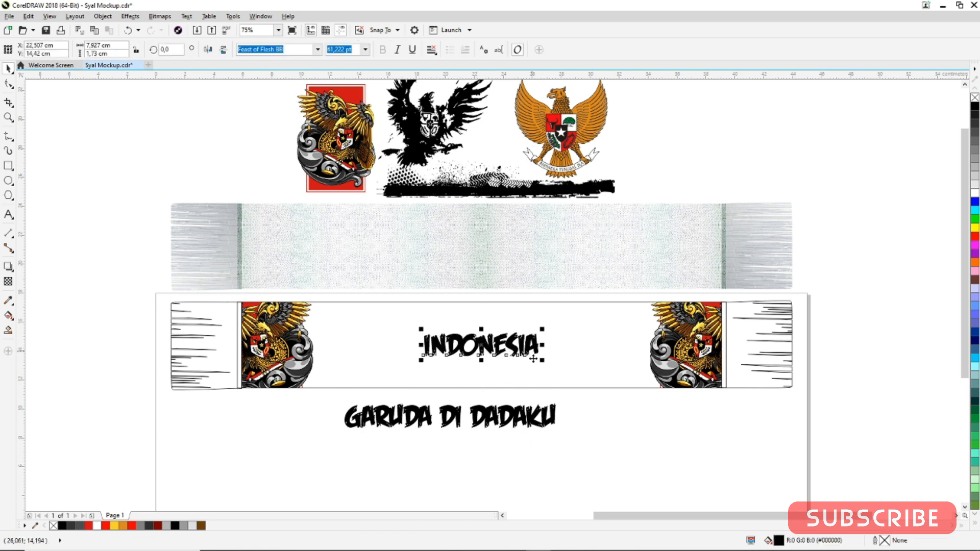
pyautogui.moveTo(540, 361); pyautogui.dragTo(622, 352)
# Shrink the GARUDA DI DADAKU line to about 38 pt and place it centred just under INDONESIA
pyautogui.click(553, 415)
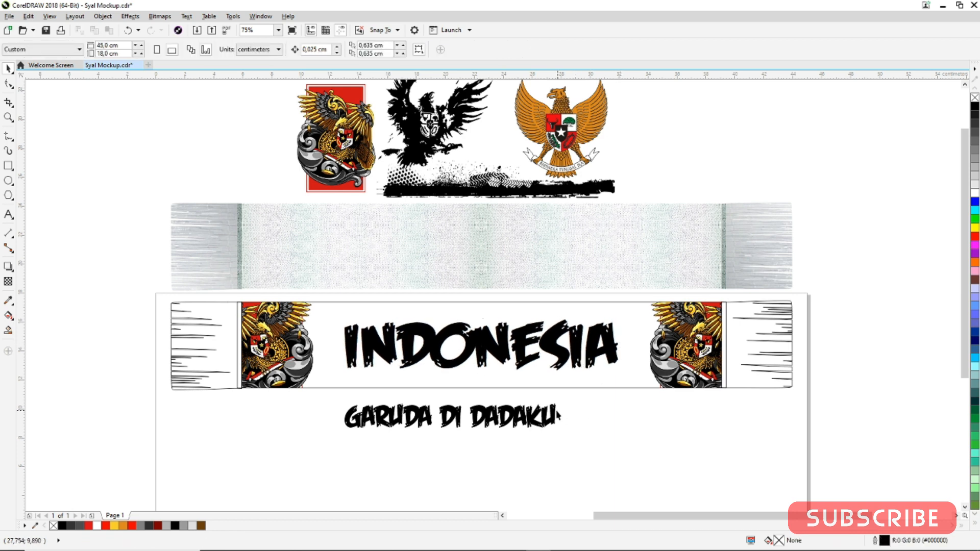
pyautogui.moveTo(563, 405); pyautogui.dragTo(493, 347)
pyautogui.click(512, 426)
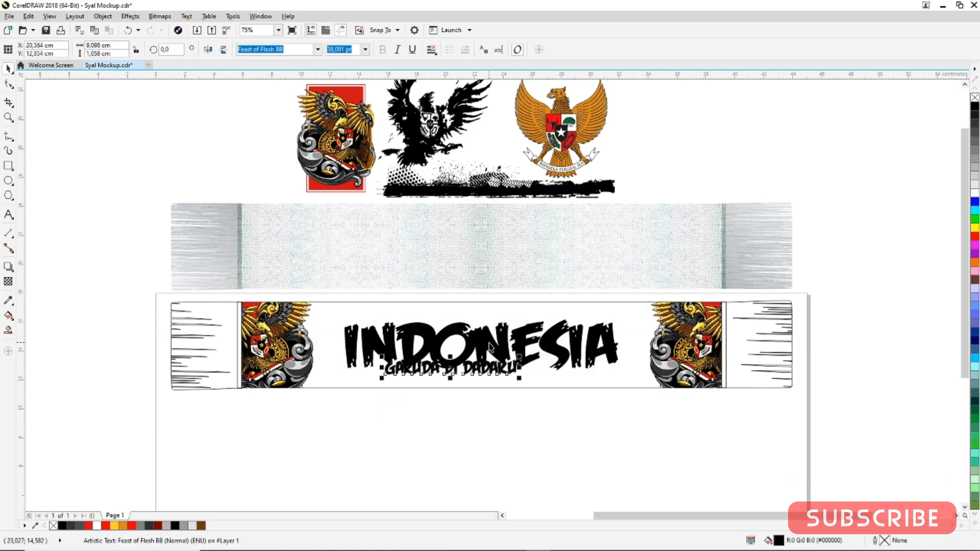
pyautogui.keyDown('shift'); pyautogui.click(488, 344); pyautogui.keyUp('shift')
pyautogui.press('c')
pyautogui.click(493, 444)
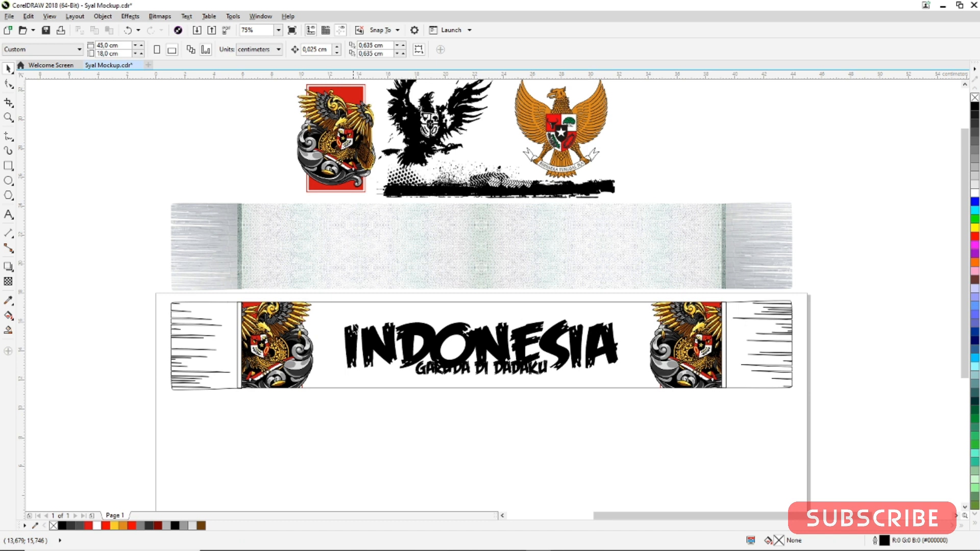
pyautogui.moveTo(320, 433); pyautogui.dragTo(498, 367)
# Fill the scarf's central panel red
pyautogui.click(328, 303)
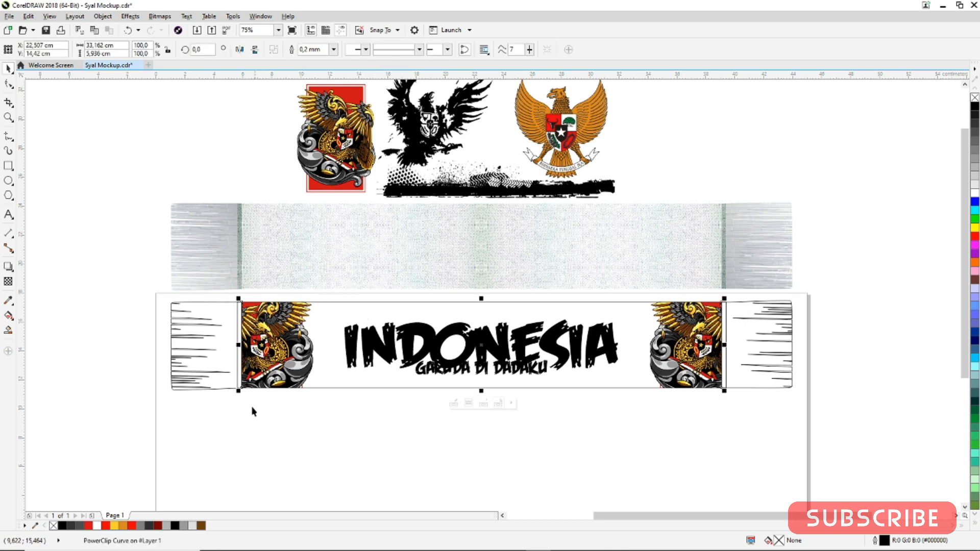
pyautogui.click(132, 526)
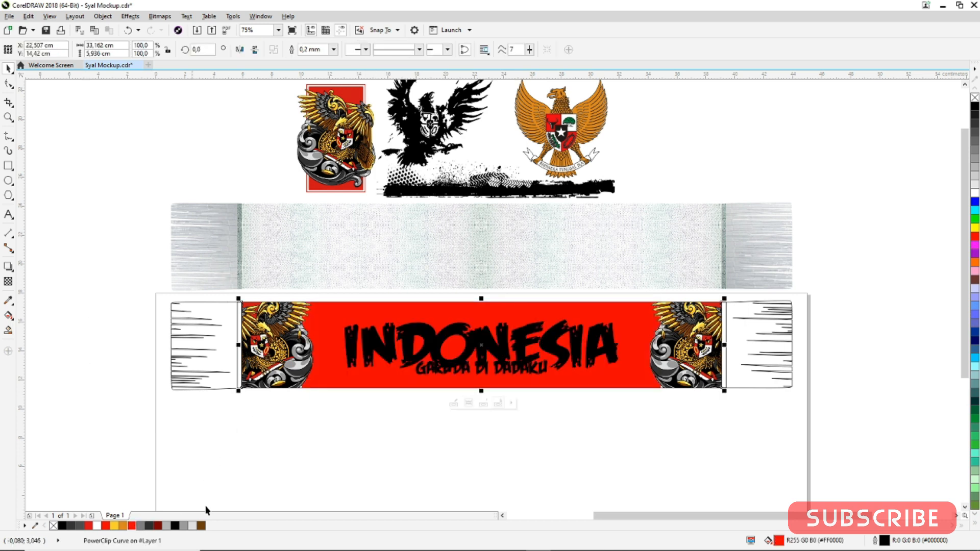
pyautogui.click(385, 461)
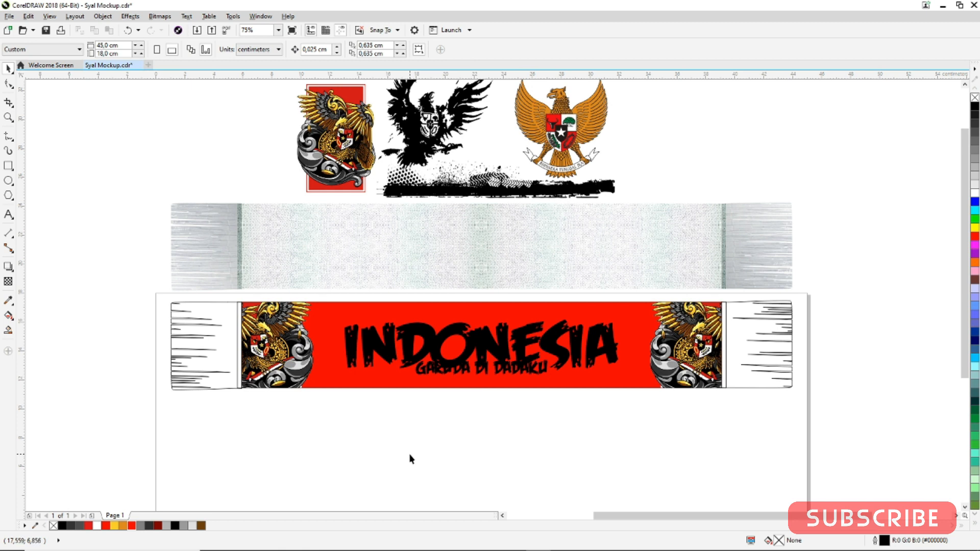
# Colour the INDONESIA text white
pyautogui.click(486, 367)
pyautogui.scroll(2, 486, 368)
pyautogui.click(461, 307)
pyautogui.click(444, 432)
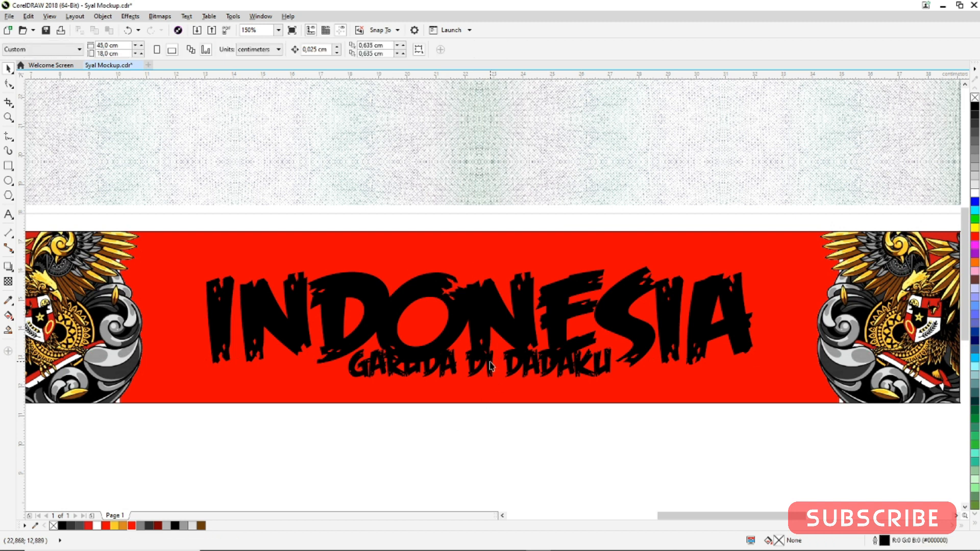
pyautogui.click(489, 365)
pyautogui.click(494, 311)
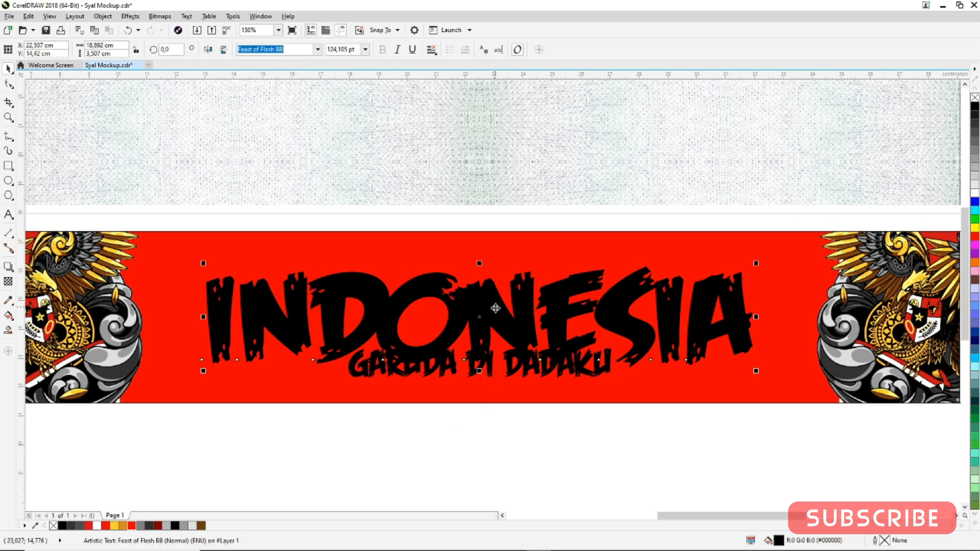
pyautogui.click(975, 193)
pyautogui.click(457, 426)
pyautogui.click(219, 302)
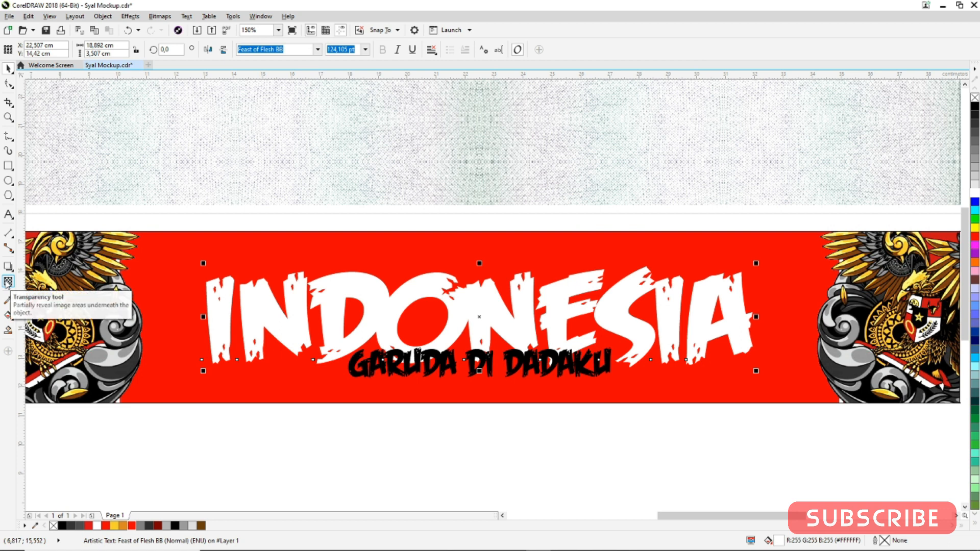
# Add a black outside contour to INDONESIA with a 0.1 cm offset
pyautogui.click(8, 267)
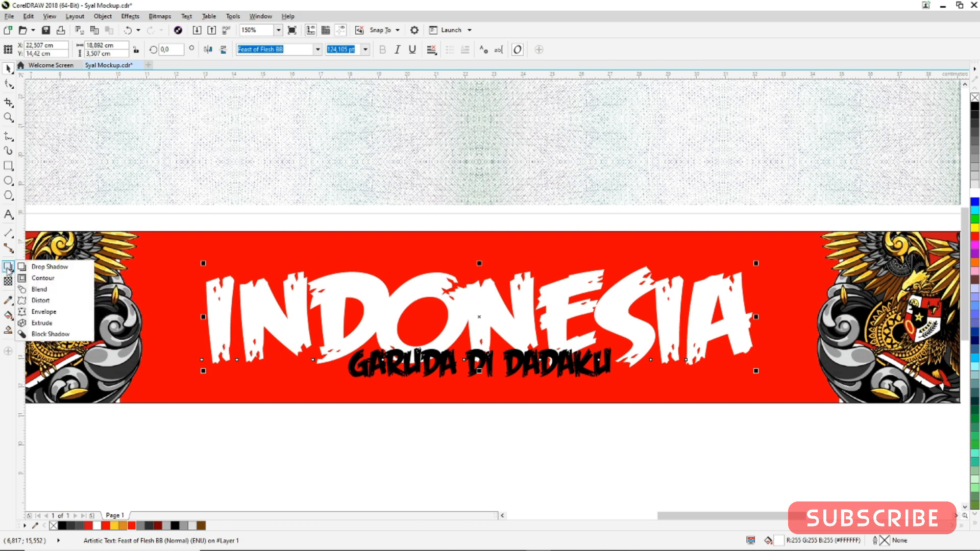
pyautogui.click(36, 265)
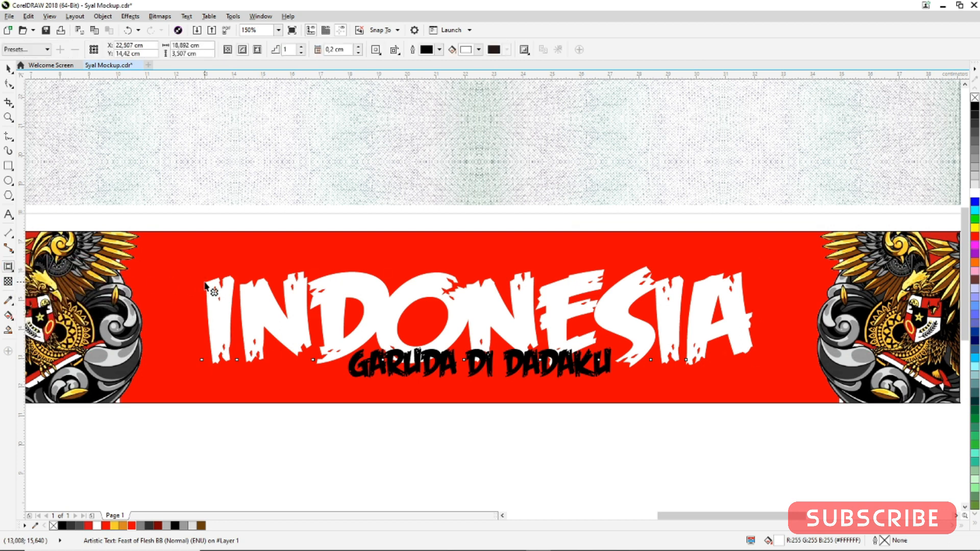
pyautogui.moveTo(206, 286); pyautogui.dragTo(201, 285)
pyautogui.click(478, 49)
pyautogui.moveTo(485, 129); pyautogui.dragTo(422, 206)
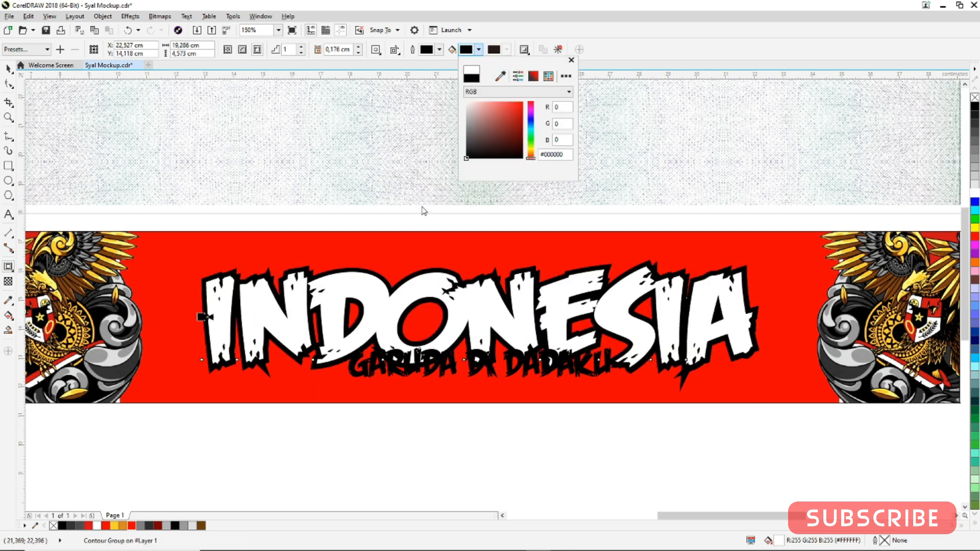
pyautogui.click(9, 69)
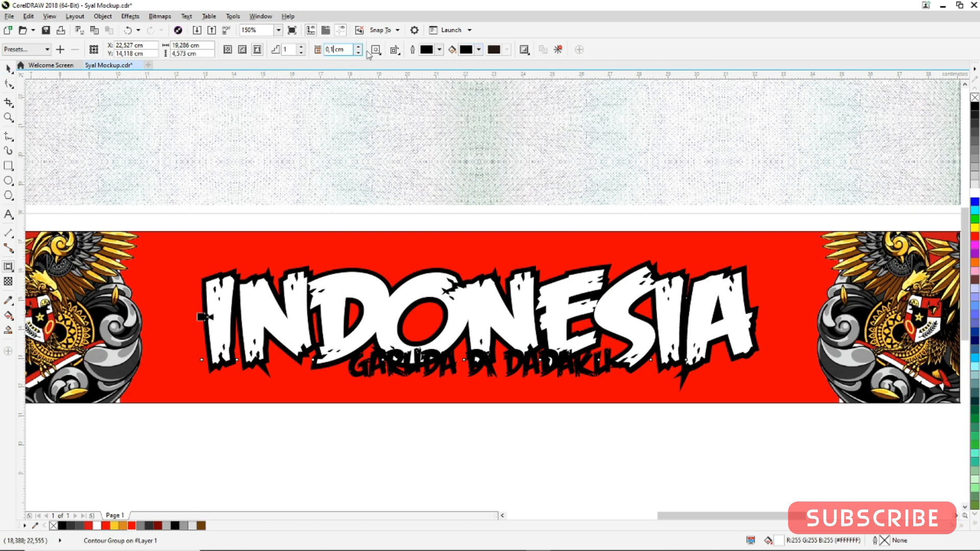
pyautogui.press('Return')
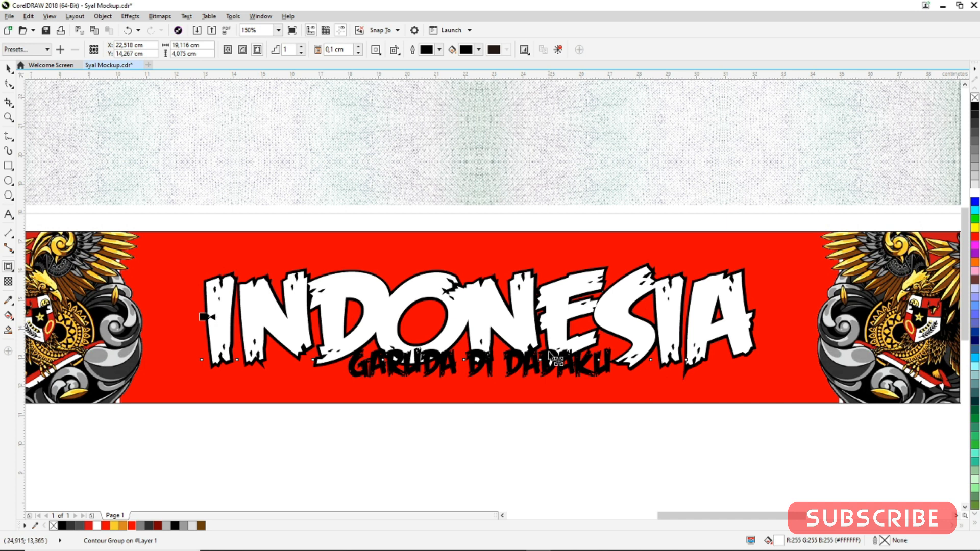
# Add a thin white outside contour to the GARUDA DI DADAKU line
pyautogui.click(397, 374)
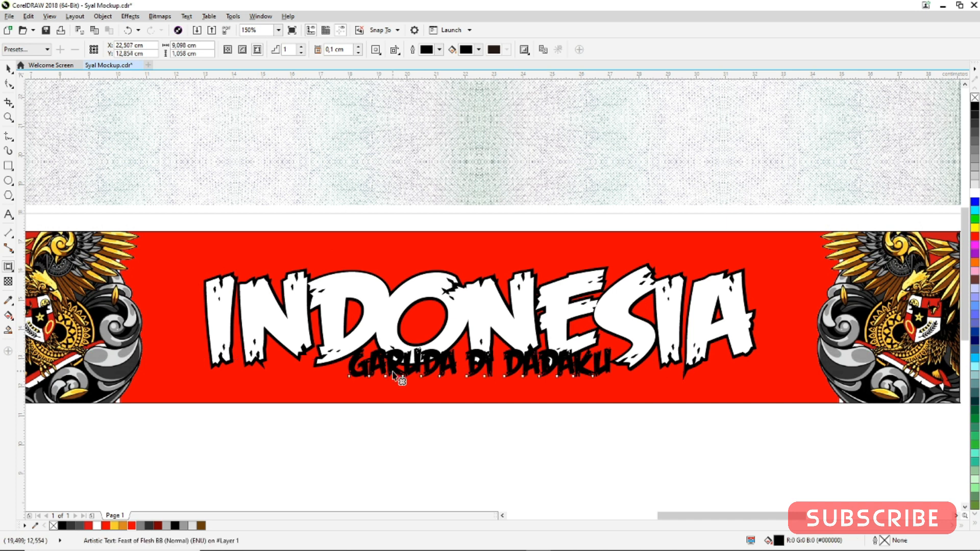
pyautogui.scroll(2, 397, 375)
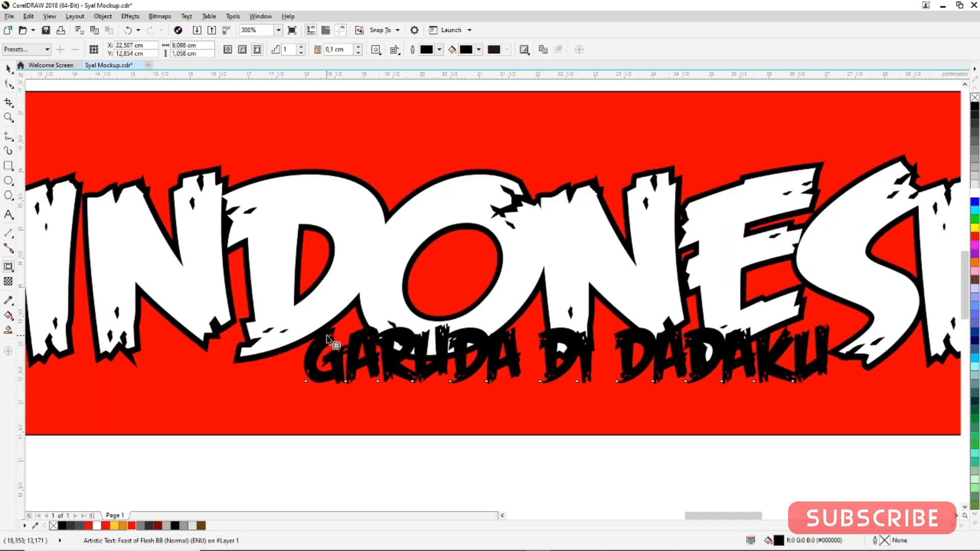
pyautogui.moveTo(331, 336); pyautogui.dragTo(333, 322)
pyautogui.moveTo(334, 325); pyautogui.dragTo(336, 329)
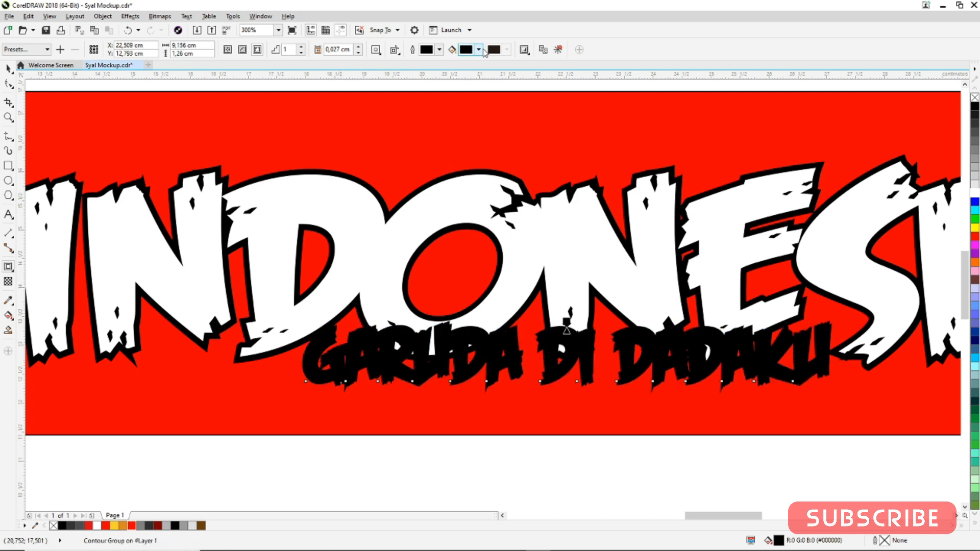
pyautogui.click(481, 50)
pyautogui.moveTo(479, 144); pyautogui.dragTo(393, 87)
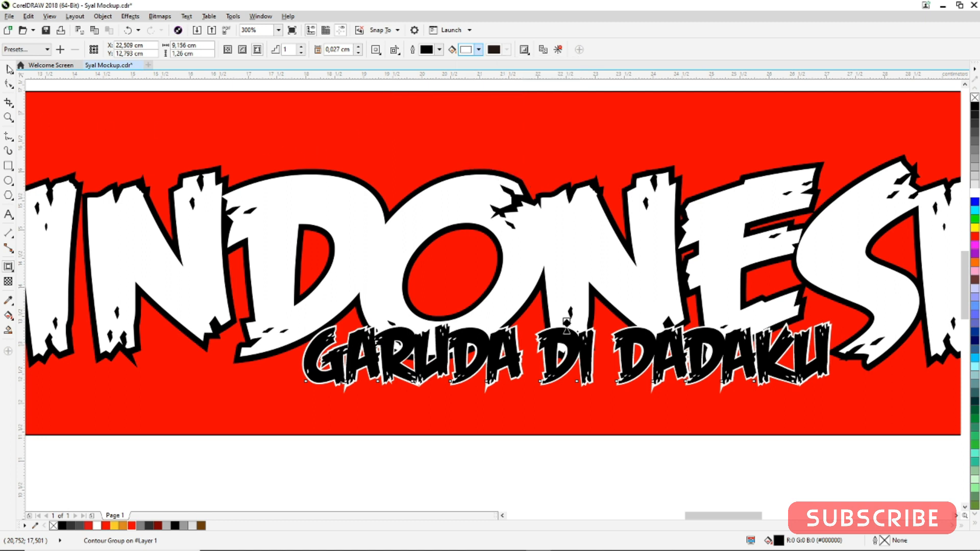
# Draw a thin bar about 20.6 cm by 0.28 cm above the text and duplicate it below the text
pyautogui.scroll(-1, 433, 307)
pyautogui.scroll(-1, 341, 326)
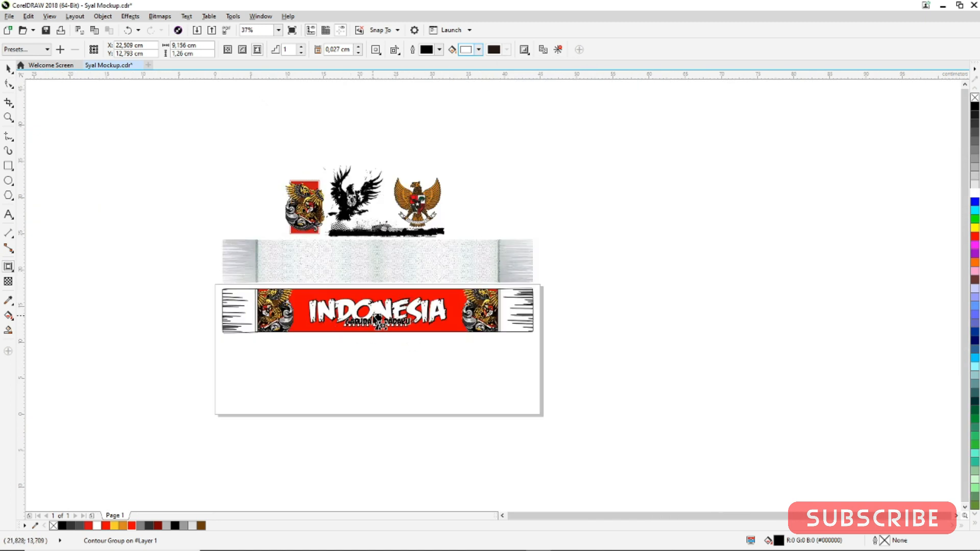
pyautogui.scroll(1, 335, 326)
pyautogui.click(8, 68)
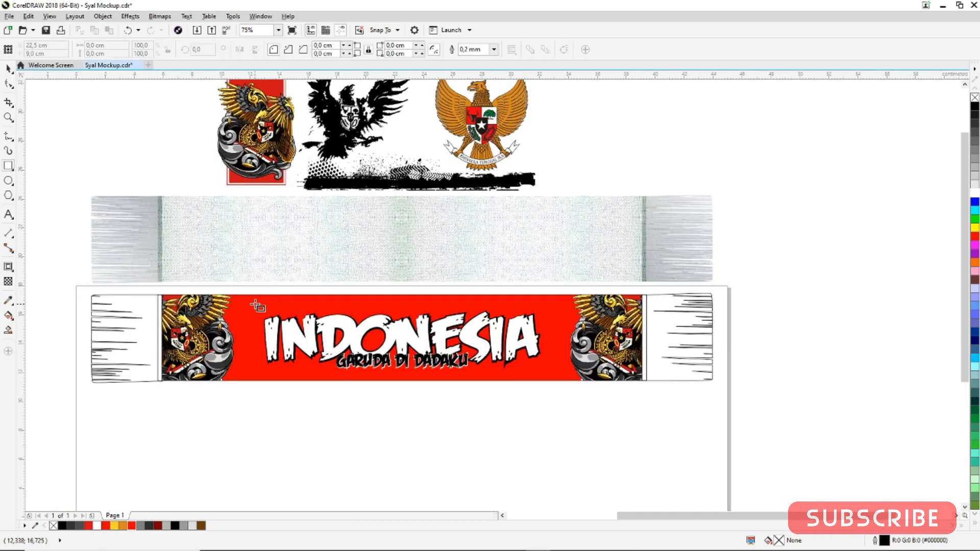
pyautogui.moveTo(253, 302); pyautogui.dragTo(553, 306)
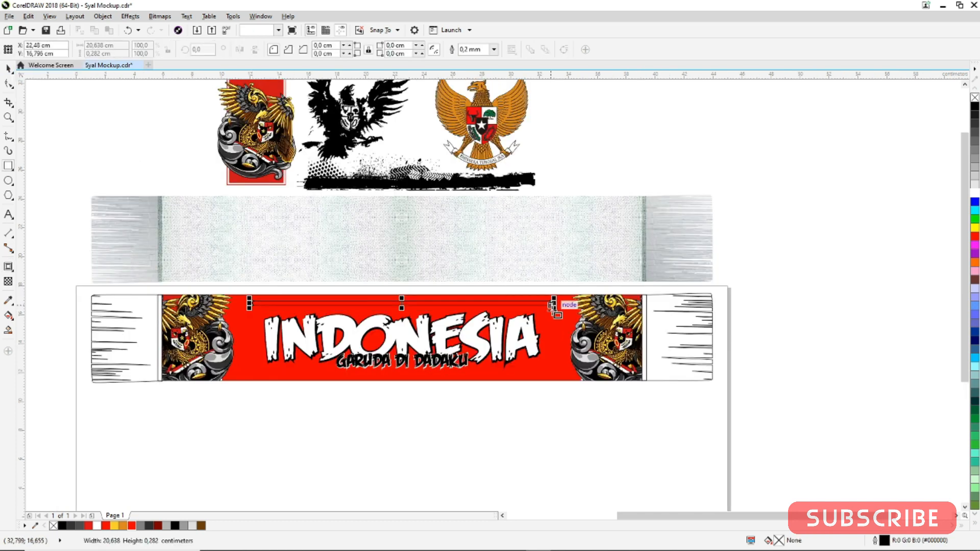
pyautogui.press('space')
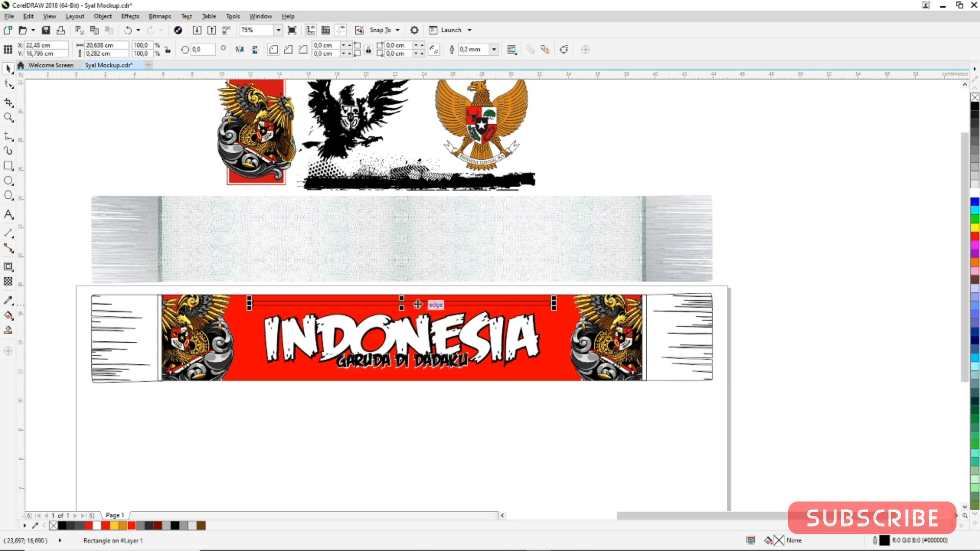
pyautogui.moveTo(414, 302); pyautogui.dragTo(404, 375)
pyautogui.keyDown('shift'); pyautogui.click(442, 305); pyautogui.keyUp('shift')
pyautogui.scroll(2, 442, 308)
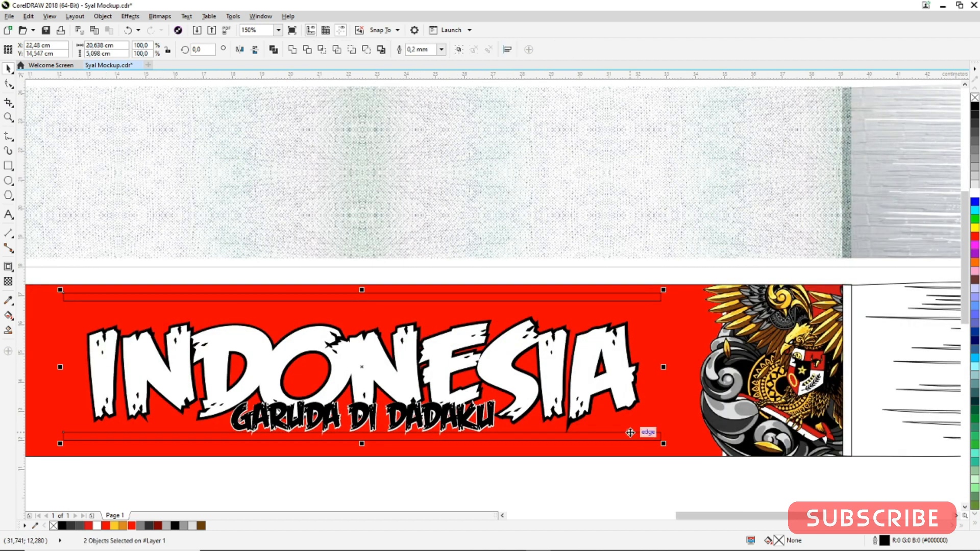
# Group the two bars and centre them on the scarf panel
pyautogui.hotkey('ctrl', 'g')
pyautogui.keyDown('shift'); pyautogui.click(695, 311); pyautogui.keyUp('shift')
pyautogui.press('c')
pyautogui.press('e')
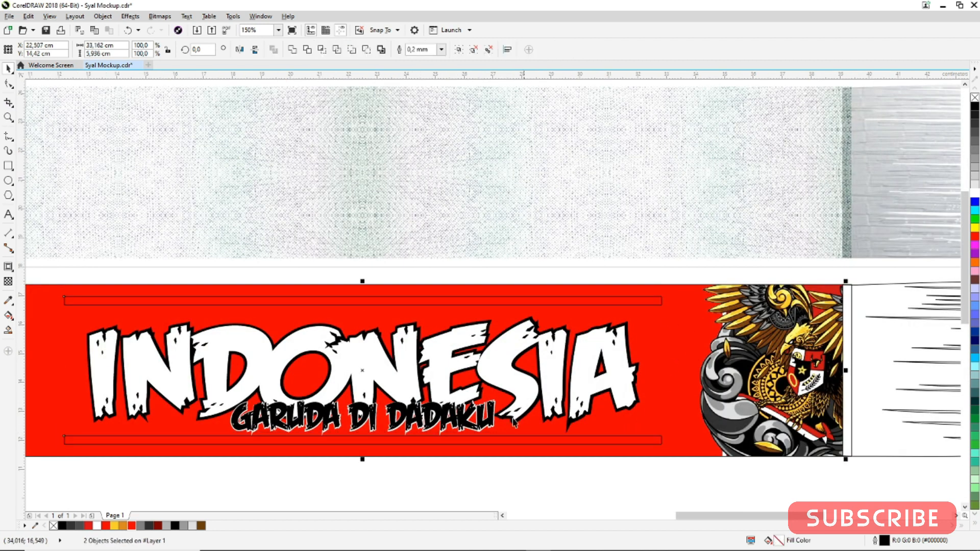
pyautogui.scroll(-1, 471, 441)
pyautogui.press('Escape')
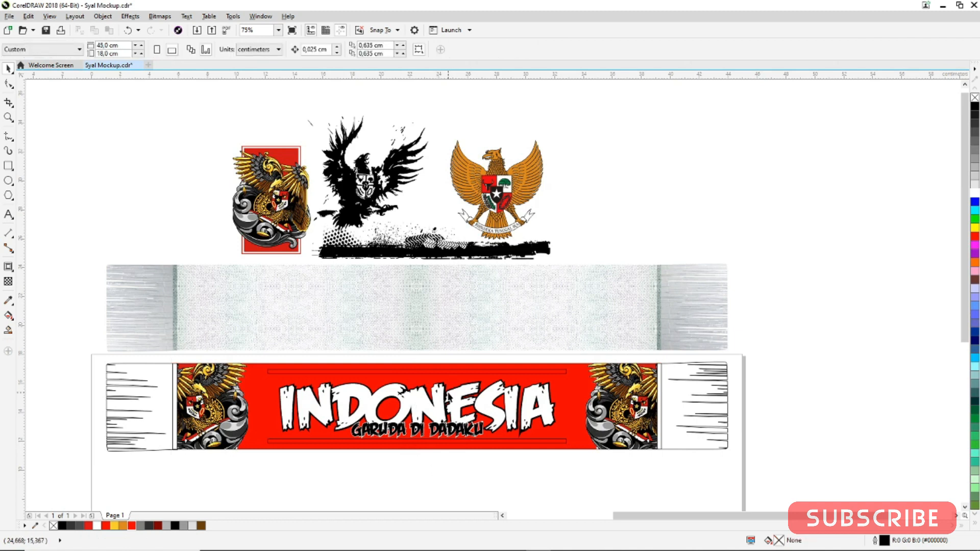
# Fill the two bars white
pyautogui.click(449, 409)
pyautogui.click(319, 463)
pyautogui.click(565, 374)
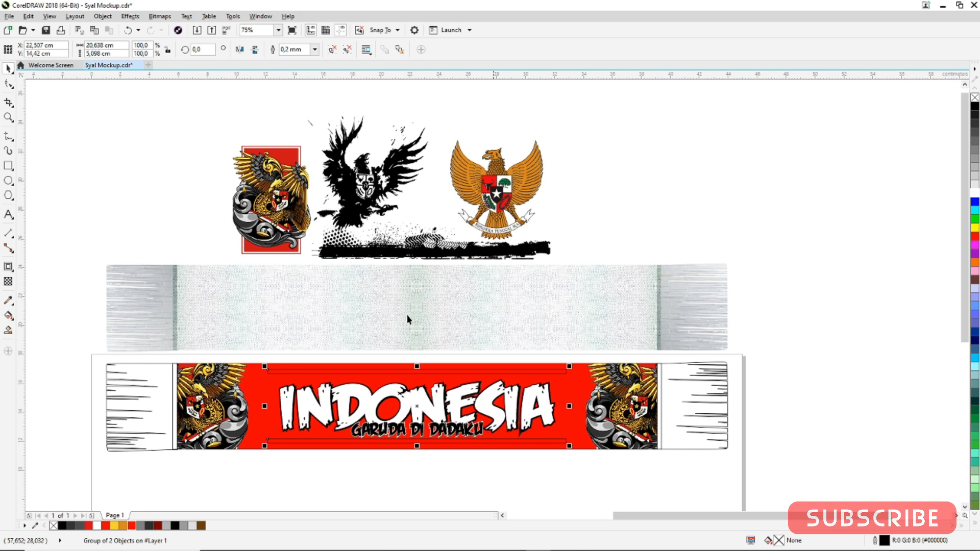
pyautogui.click(975, 193)
pyautogui.click(342, 453)
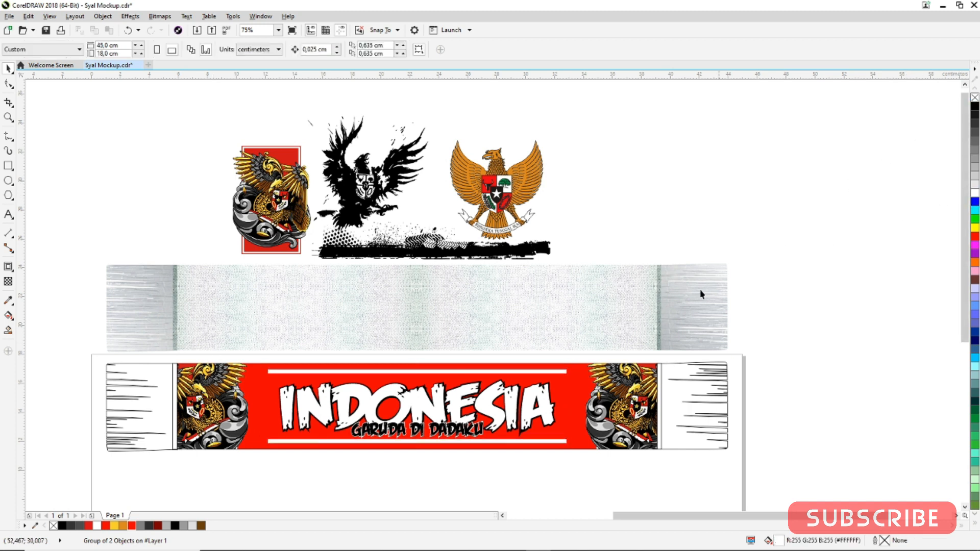
# Fill both fringed ends of the scarf red
pyautogui.scroll(-1, 342, 453)
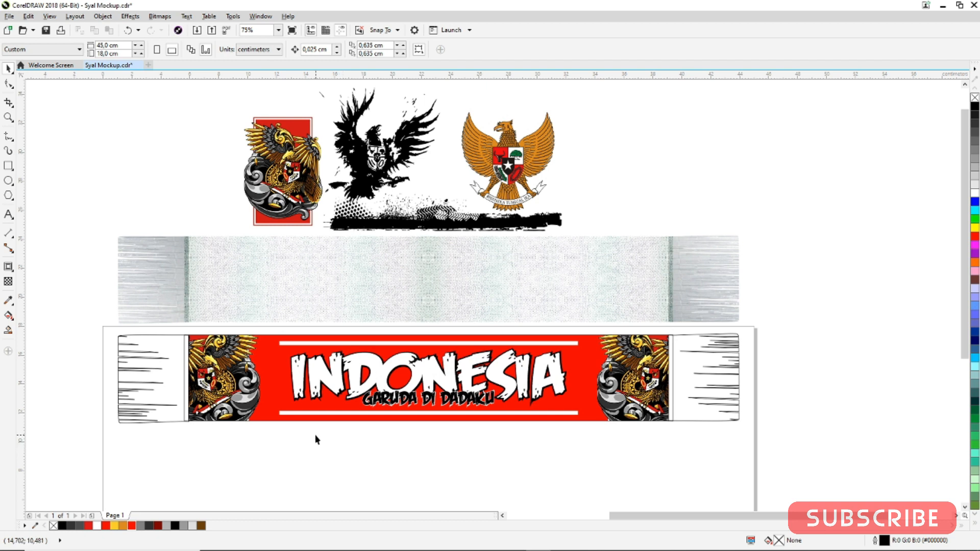
pyautogui.click(164, 398)
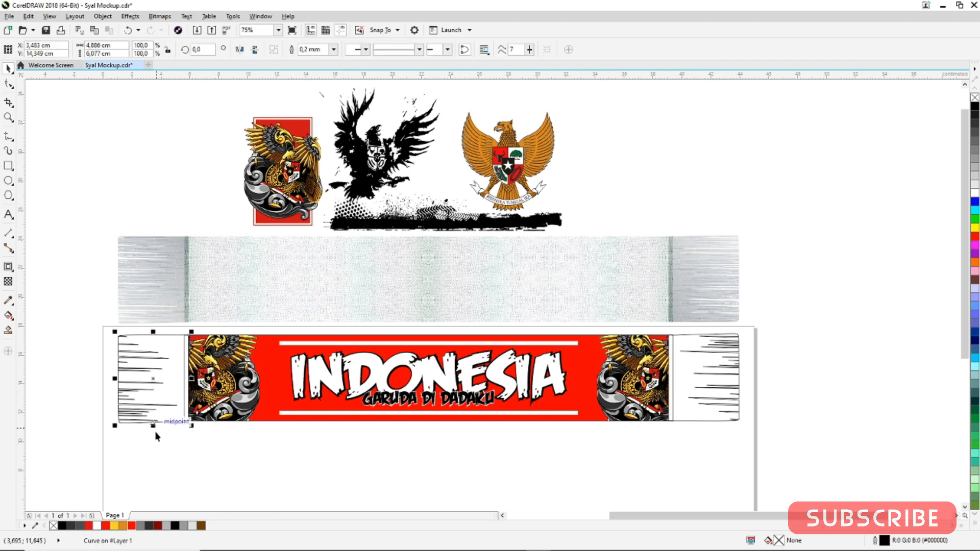
pyautogui.click(131, 526)
pyautogui.click(231, 482)
pyautogui.click(733, 360)
pyautogui.click(131, 526)
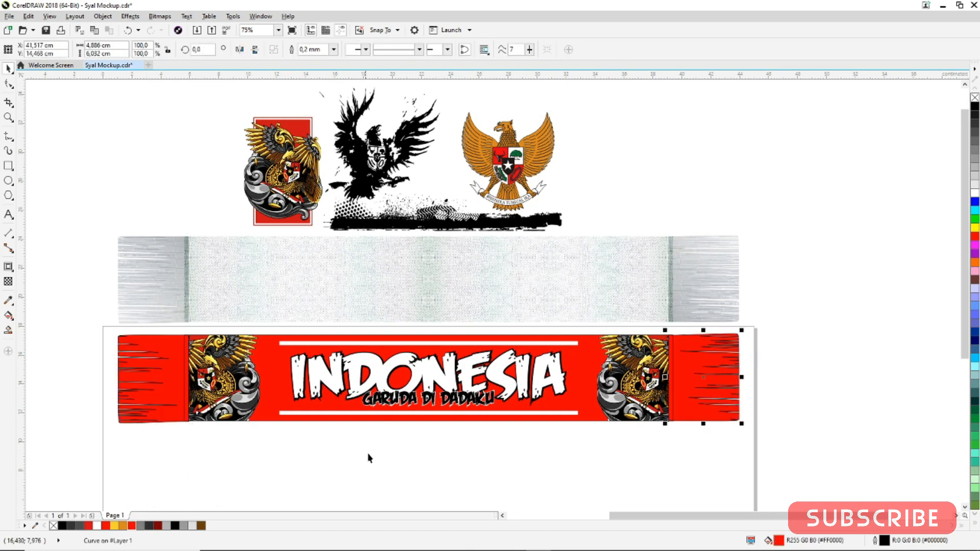
pyautogui.click(371, 457)
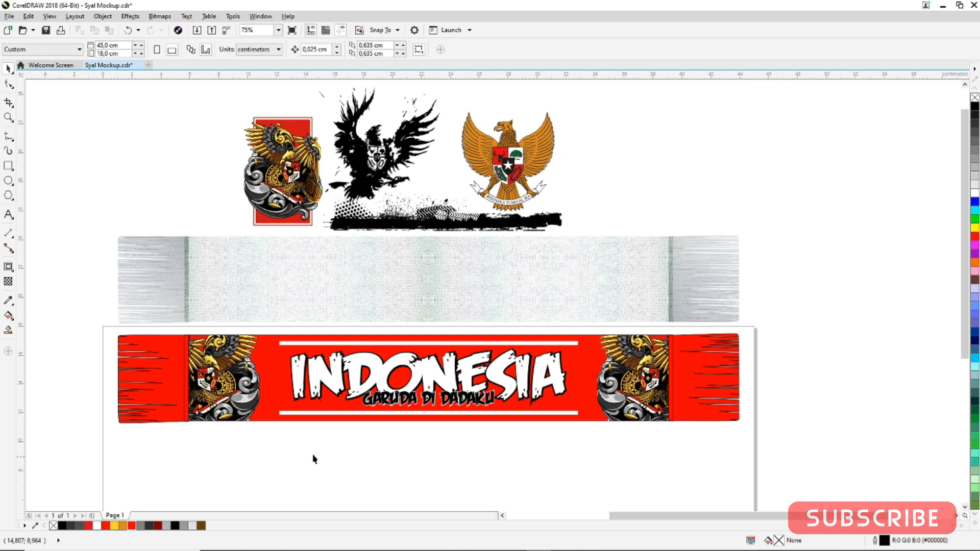
# Duplicate the whole scarf design and place the copy directly below the original
pyautogui.moveTo(104, 448); pyautogui.dragTo(756, 319)
pyautogui.scroll(-2, 706, 317)
pyautogui.scroll(2, 612, 359)
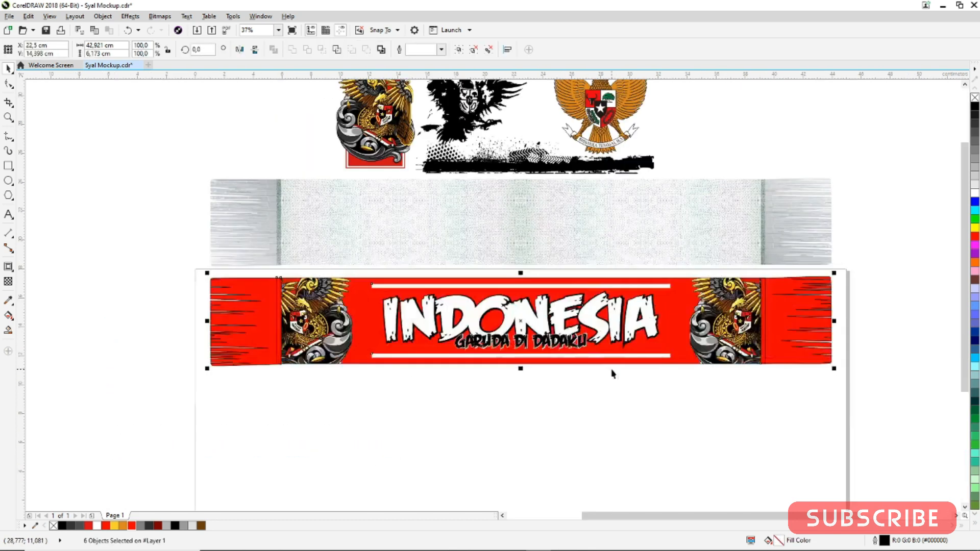
pyautogui.moveTo(582, 319); pyautogui.dragTo(572, 410)
pyautogui.click(907, 373)
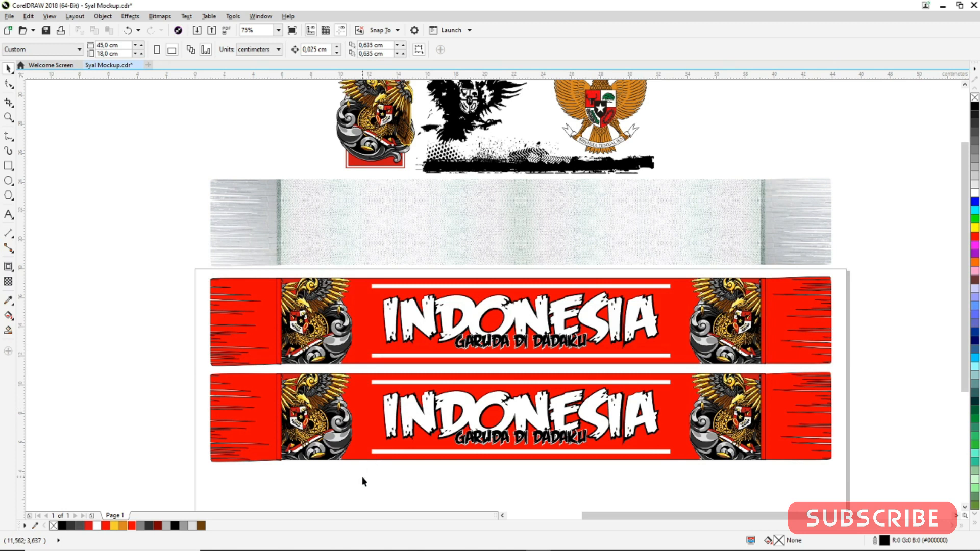
# Delete the text and white bars from the duplicated scarf
pyautogui.moveTo(583, 454); pyautogui.dragTo(684, 372)
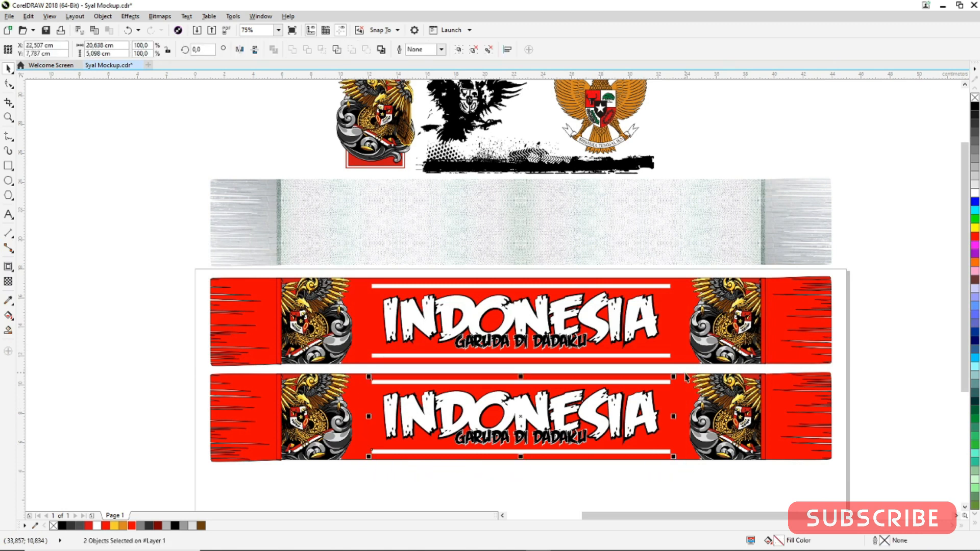
pyautogui.press('Delete')
# Extract the Garuda emblems from the copy's PowerClip frame and delete them
pyautogui.rightClick(715, 401)
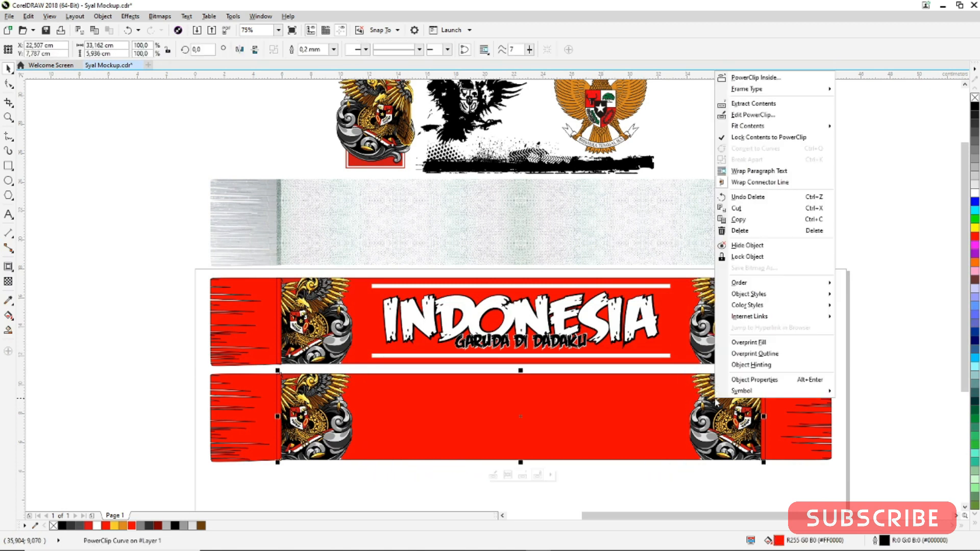
pyautogui.click(750, 104)
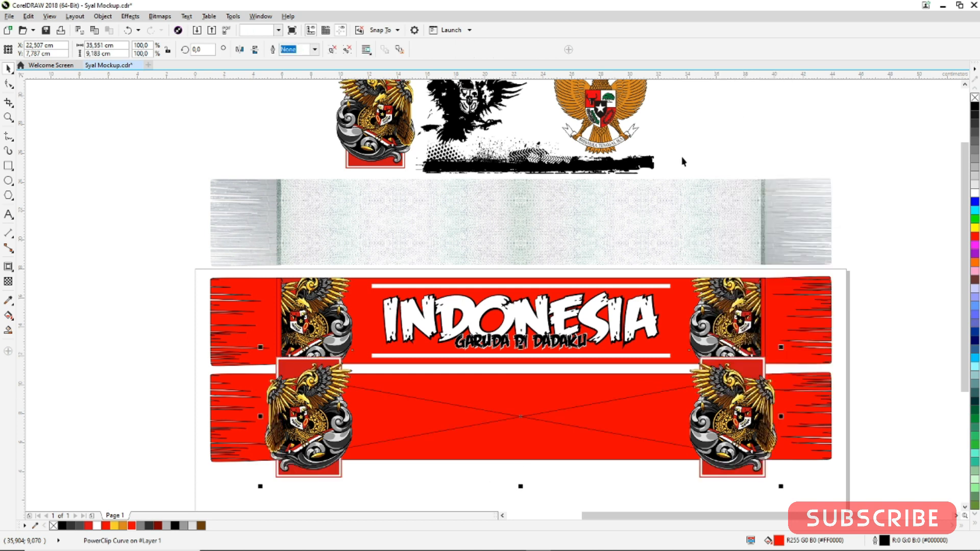
pyautogui.click(866, 288)
pyautogui.click(756, 376)
pyautogui.press('Delete')
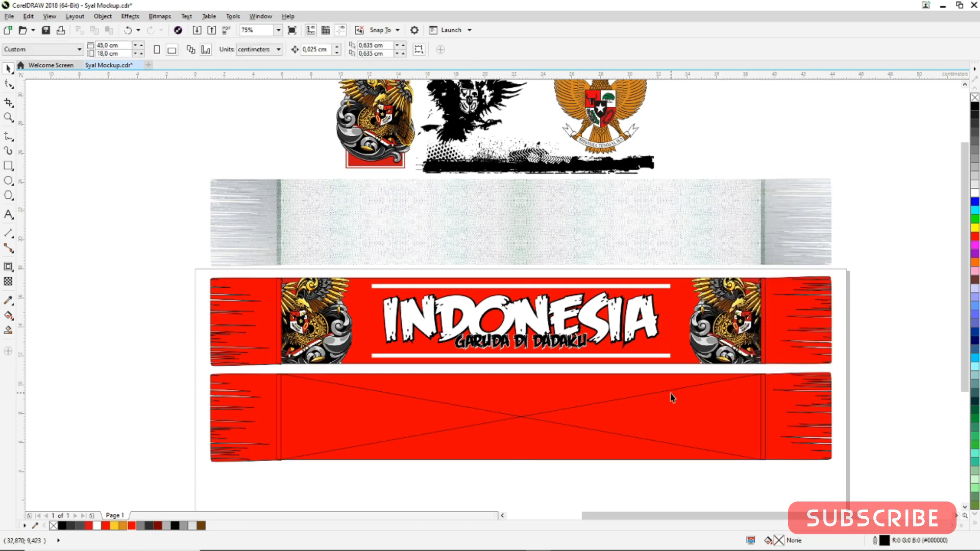
# Set the empty frame's frame type to None
pyautogui.rightClick(672, 398)
pyautogui.moveTo(733, 84)
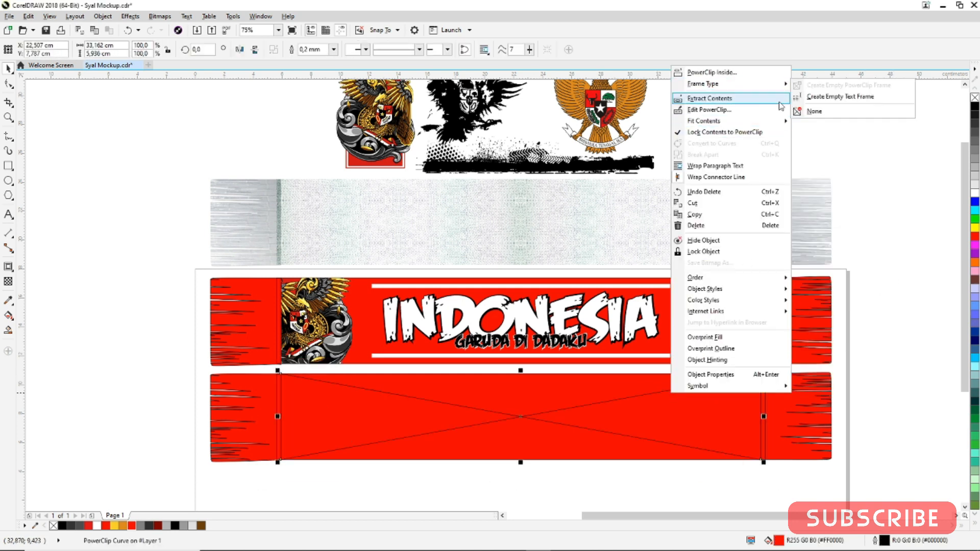
pyautogui.click(815, 112)
pyautogui.click(870, 145)
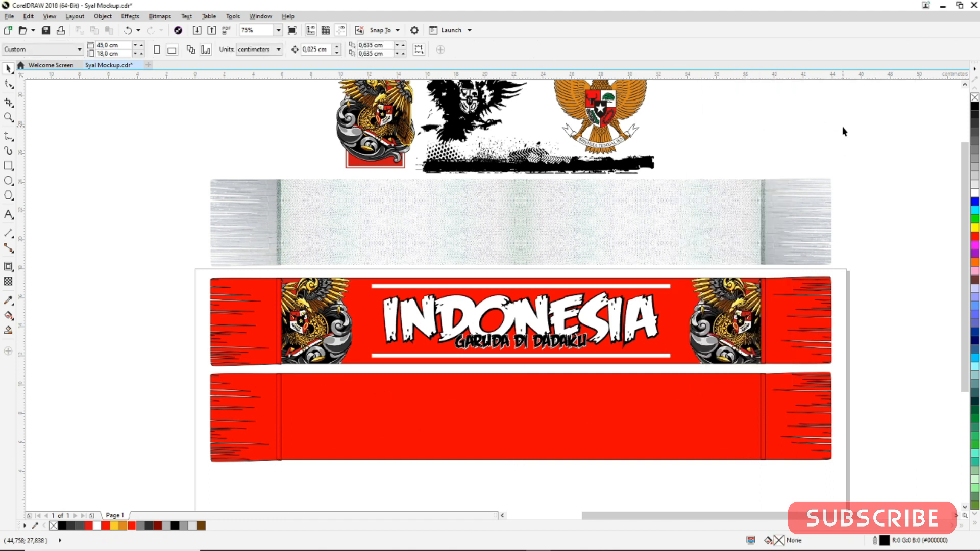
# Move the black grunge Garuda onto the copy's left end, rotate it 270° and scale it to about 104%
pyautogui.scroll(1, 857, 132)
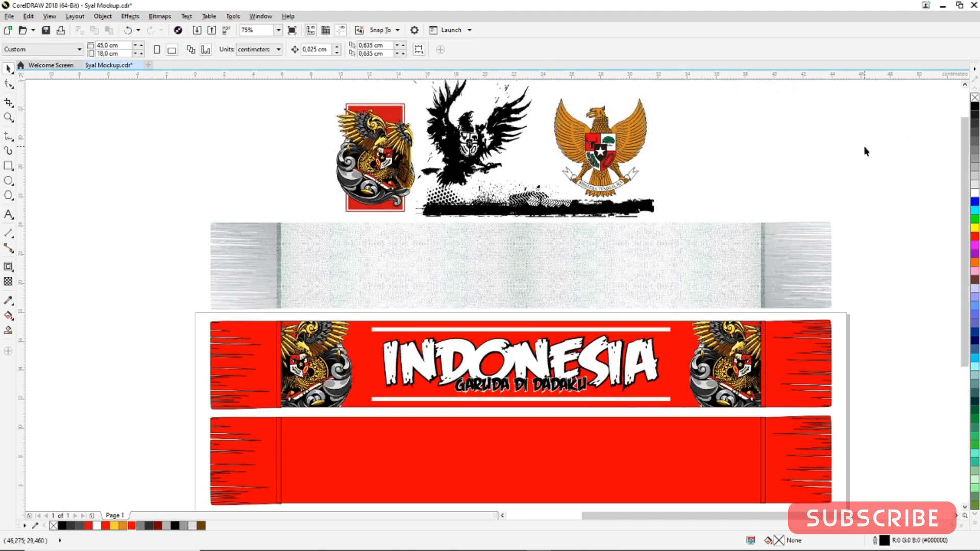
pyautogui.scroll(-2, 494, 184)
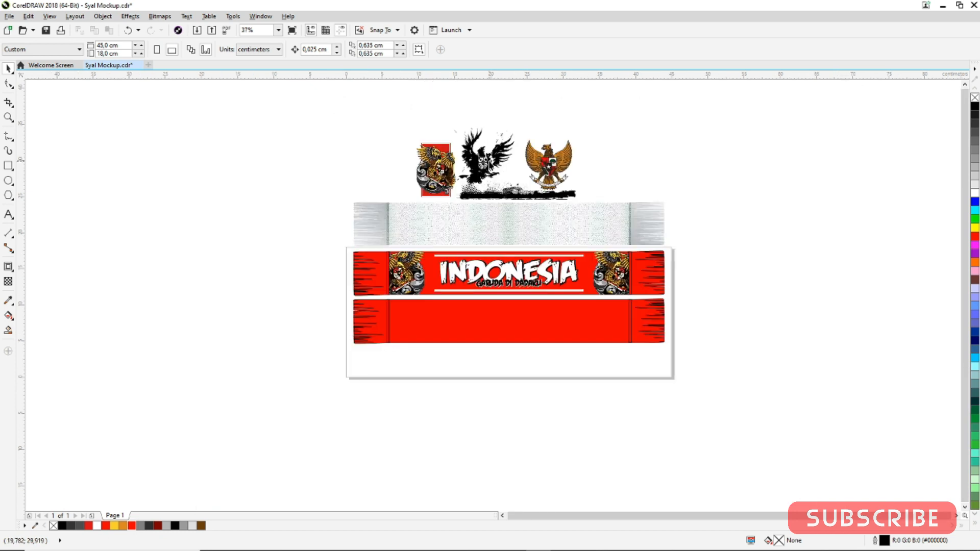
pyautogui.click(485, 174)
pyautogui.scroll(2, 485, 174)
pyautogui.moveTo(487, 163); pyautogui.dragTo(363, 467)
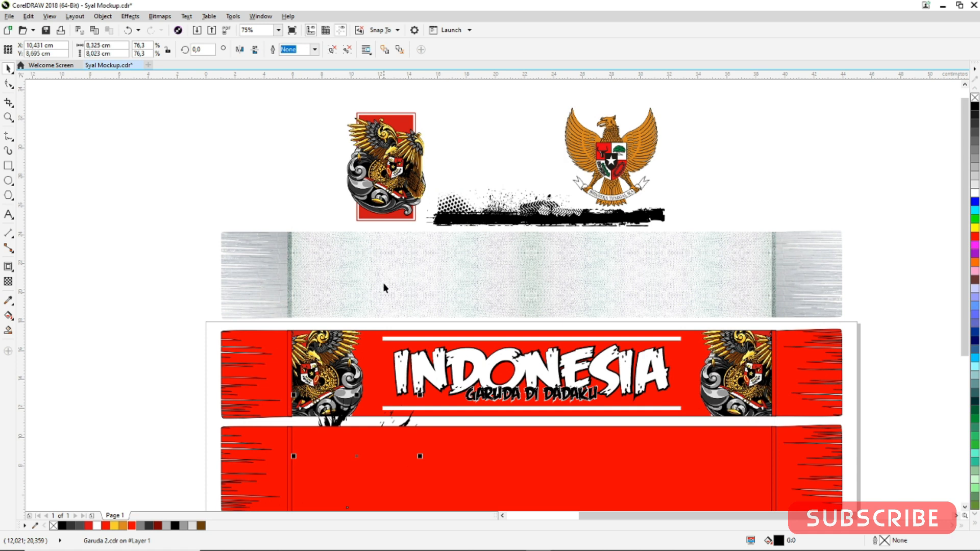
pyautogui.scroll(-2, 513, 230)
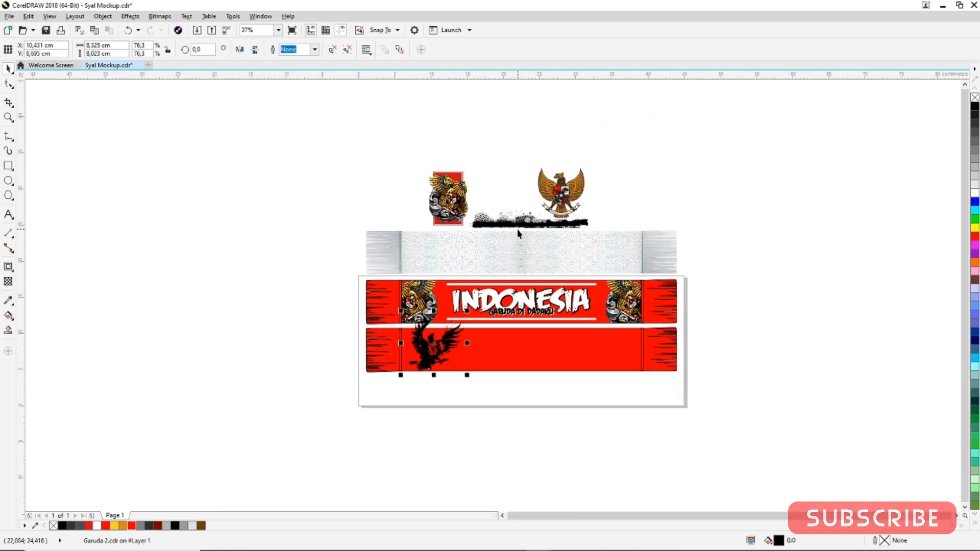
pyautogui.scroll(2, 434, 335)
pyautogui.scroll(2, 428, 354)
pyautogui.click(419, 357)
pyautogui.moveTo(561, 202); pyautogui.dragTo(568, 459)
pyautogui.moveTo(315, 446); pyautogui.dragTo(242, 492)
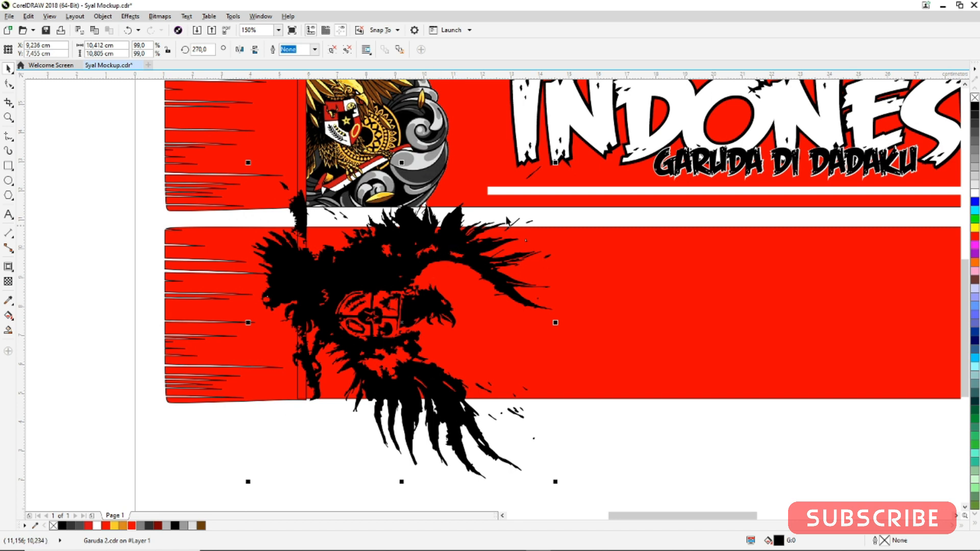
pyautogui.moveTo(555, 163); pyautogui.dragTo(563, 156)
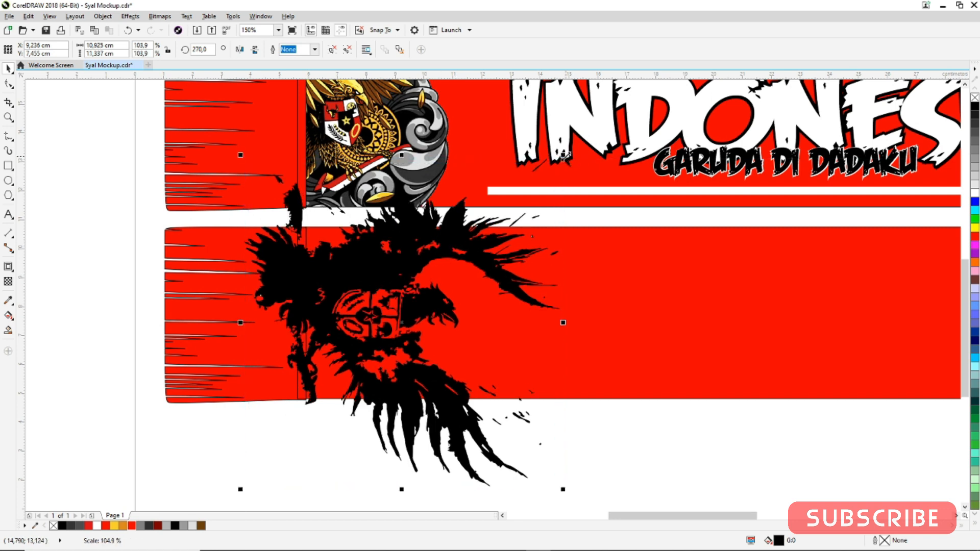
# Duplicate the black Garuda, mirror it horizontally and place it at the copy's right end
pyautogui.scroll(-2, 358, 314)
pyautogui.click(537, 358)
pyautogui.click(355, 267)
pyautogui.moveTo(294, 286); pyautogui.dragTo(616, 287)
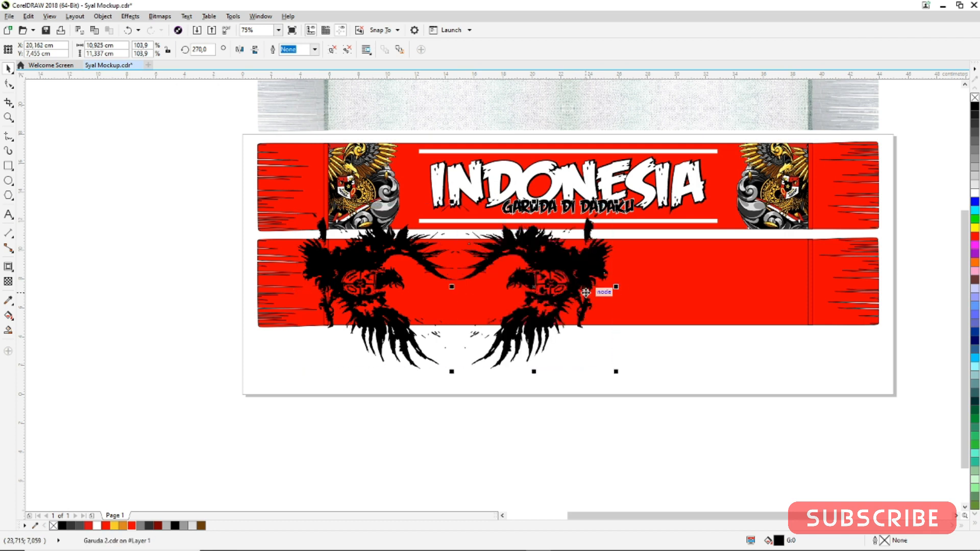
pyautogui.click(255, 50)
pyautogui.moveTo(561, 307); pyautogui.dragTo(784, 295)
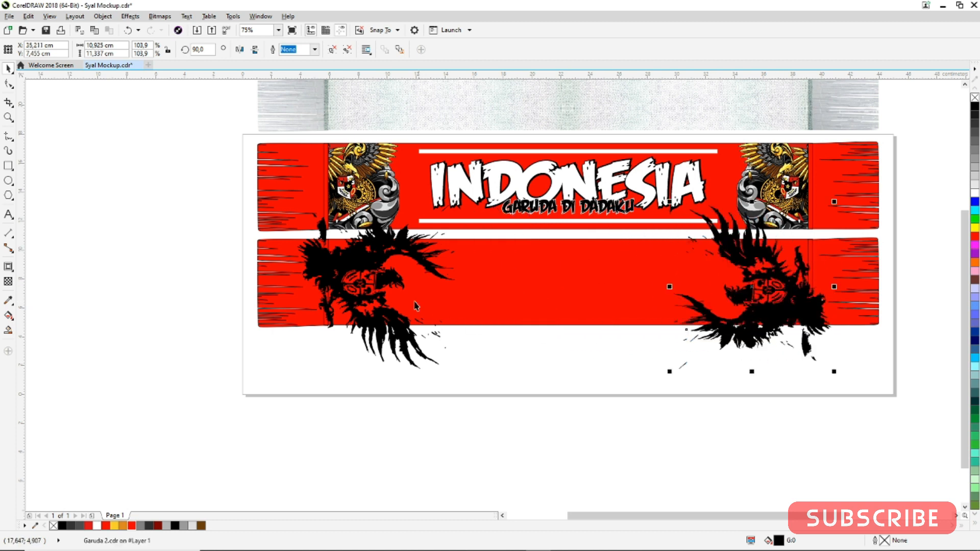
# Group the two black Garudas and centre them on the second scarf panel
pyautogui.keyDown('shift'); pyautogui.click(372, 253); pyautogui.keyUp('shift')
pyautogui.hotkey('ctrl', 'g')
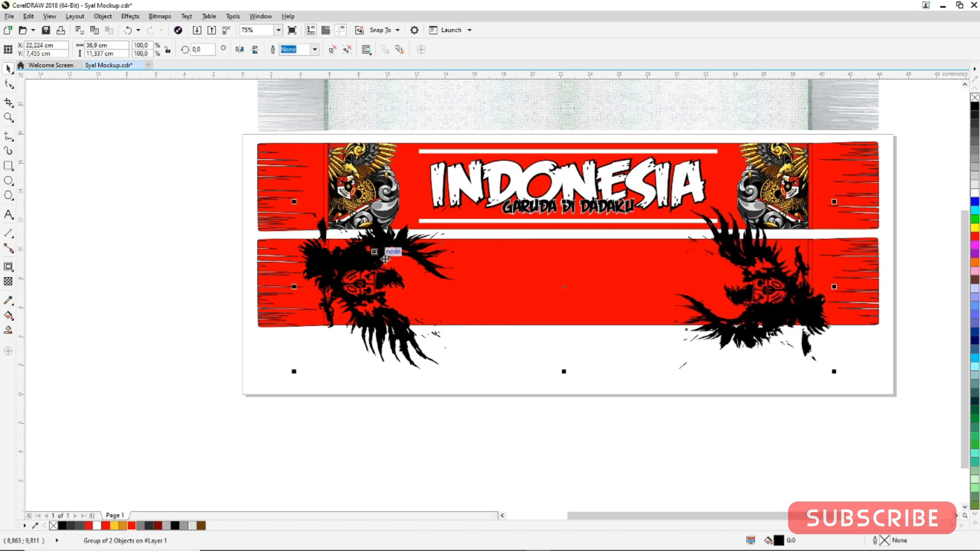
pyautogui.keyDown('shift'); pyautogui.click(599, 264); pyautogui.keyUp('shift')
pyautogui.press('c')
pyautogui.press('e')
pyautogui.click(622, 373)
# PowerClip the grouped black Garudas inside the second scarf's central frame
pyautogui.rightClick(767, 303)
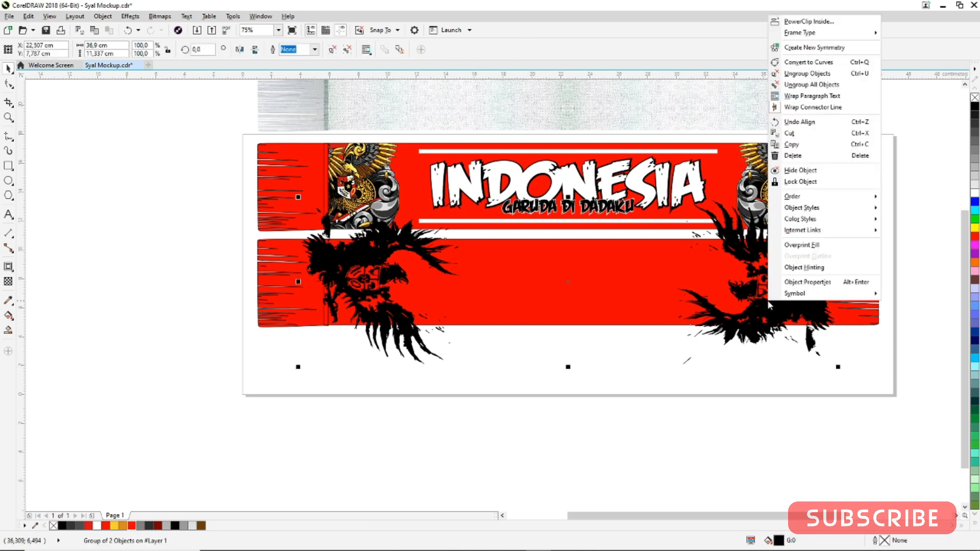
pyautogui.click(796, 21)
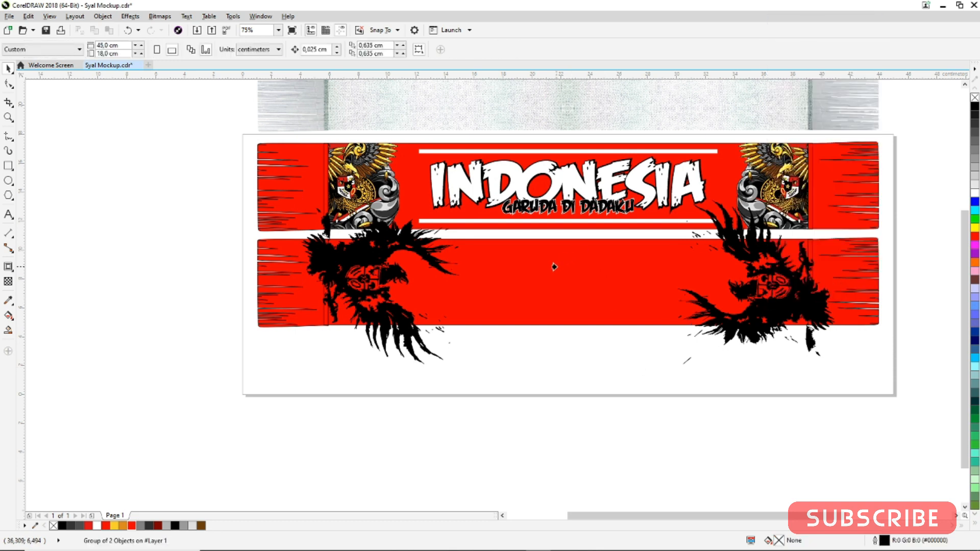
pyautogui.click(554, 266)
pyautogui.click(545, 365)
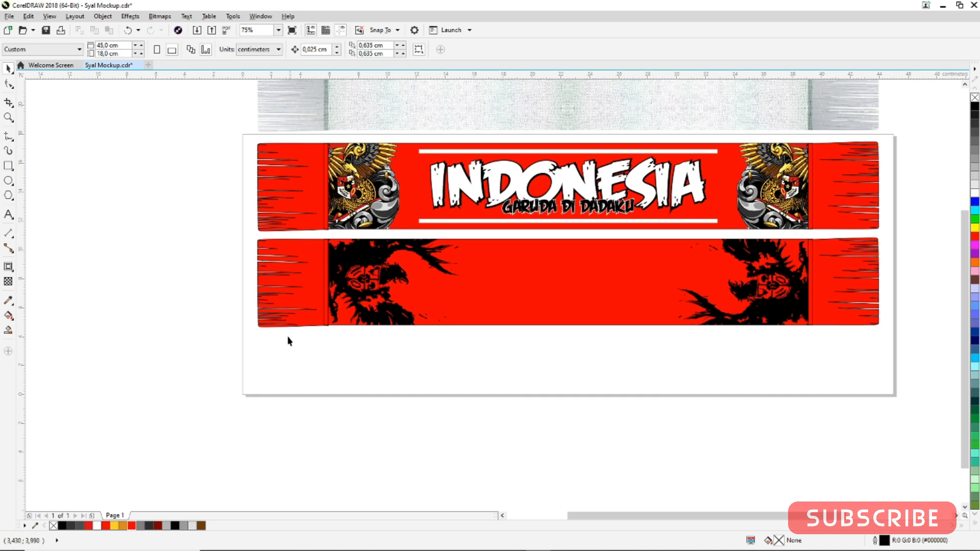
# Add two lines of text below the second scarf: "COME ON GARUDA" and "INDONESIA PASTI BISA"
pyautogui.click(8, 214)
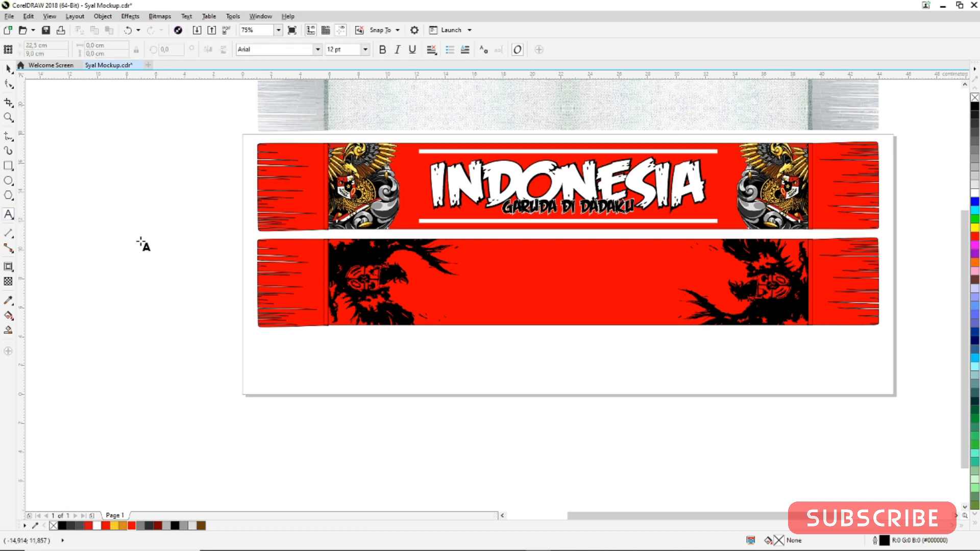
pyautogui.click(486, 345)
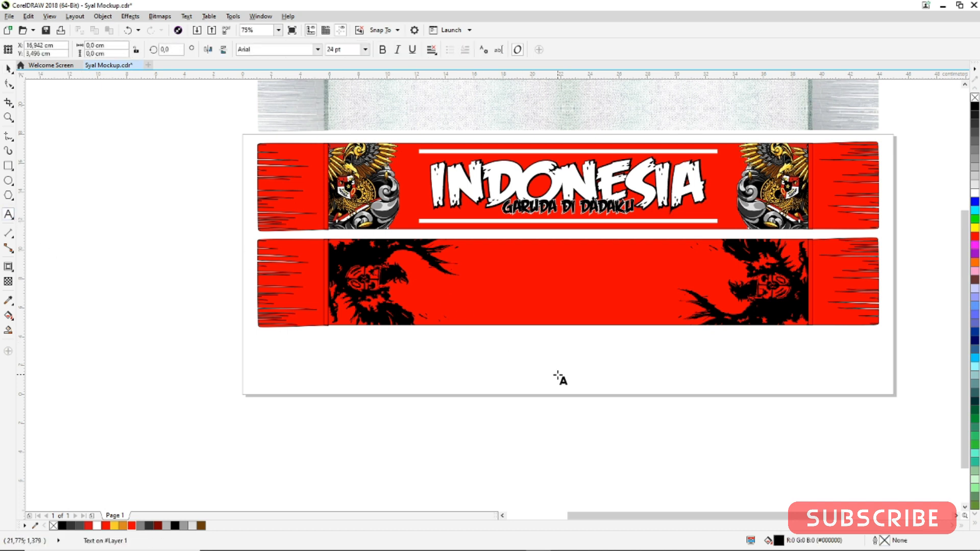
pyautogui.write('c')
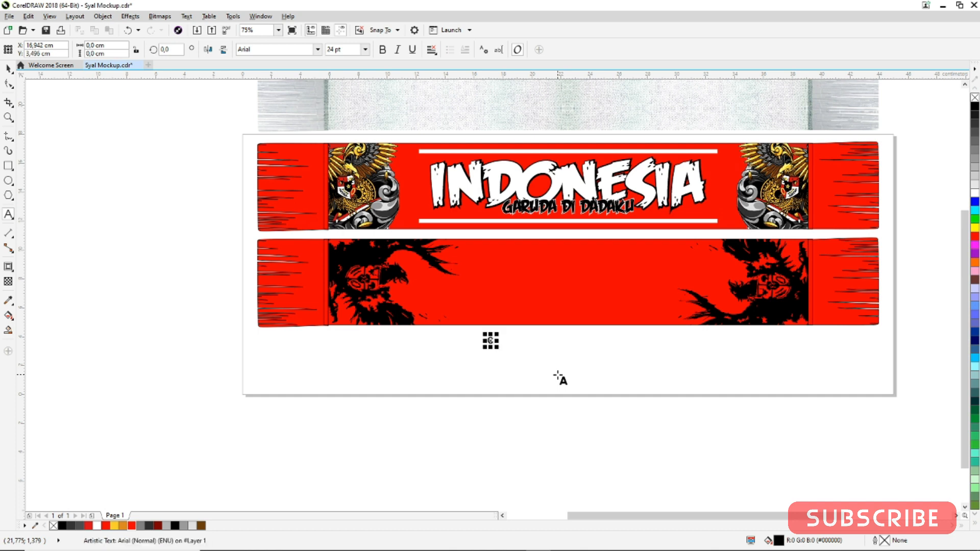
pyautogui.write('ome on ga')
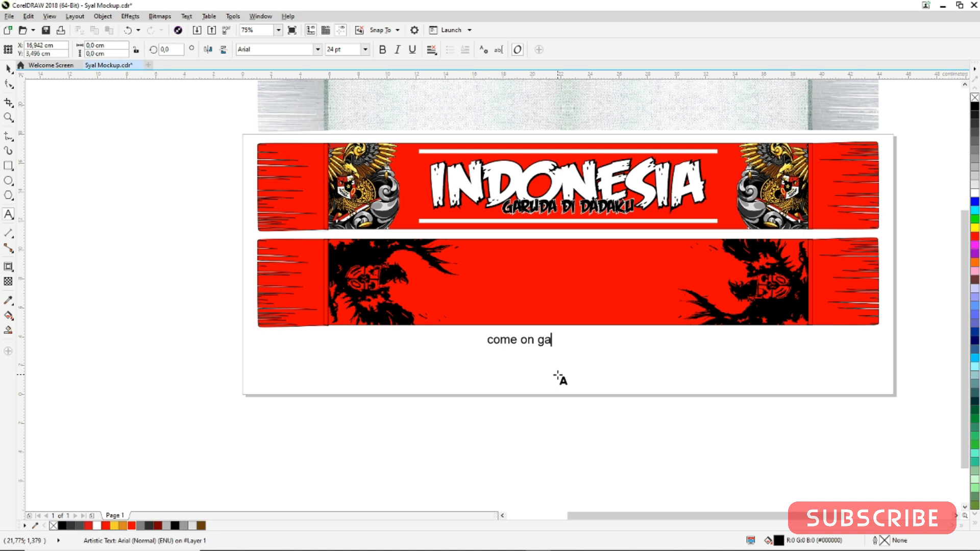
pyautogui.write('ruda')
pyautogui.press('BackSpace')
pyautogui.press('BackSpace')
pyautogui.press('BackSpace')
pyautogui.press('BackSpace')
pyautogui.press('BackSpace')
pyautogui.press('BackSpace')
pyautogui.press('BackSpace')
pyautogui.press('BackSpace')
pyautogui.press('BackSpace')
pyautogui.press('BackSpace')
pyautogui.press('BackSpace')
pyautogui.press('BackSpace')
pyautogui.press('BackSpace')
pyautogui.press('BackSpace')
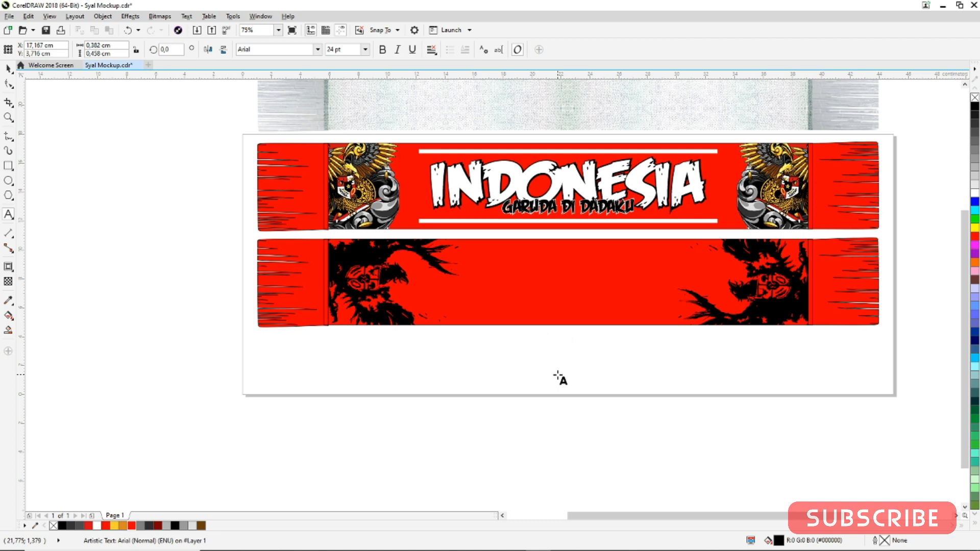
pyautogui.write('COME ON GARUDA')
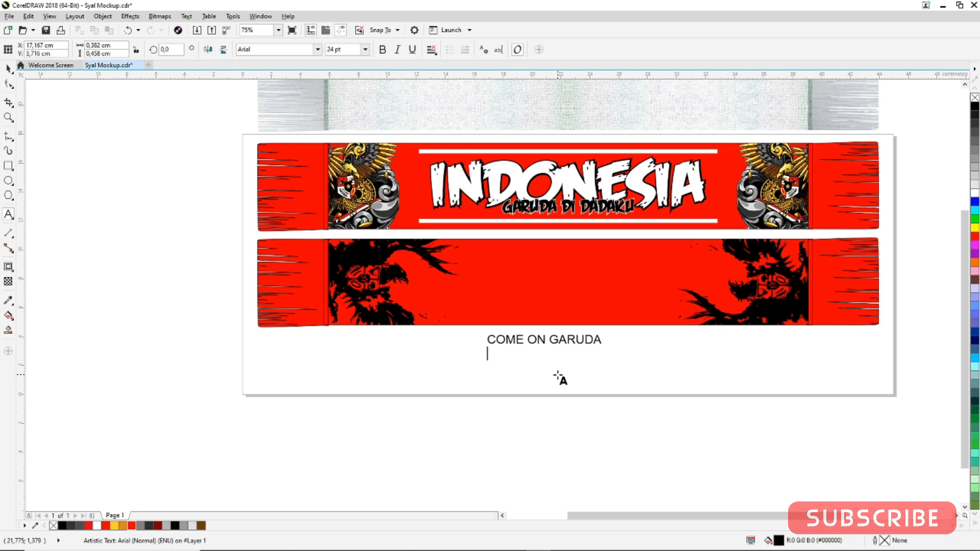
pyautogui.write('INDONESIA')
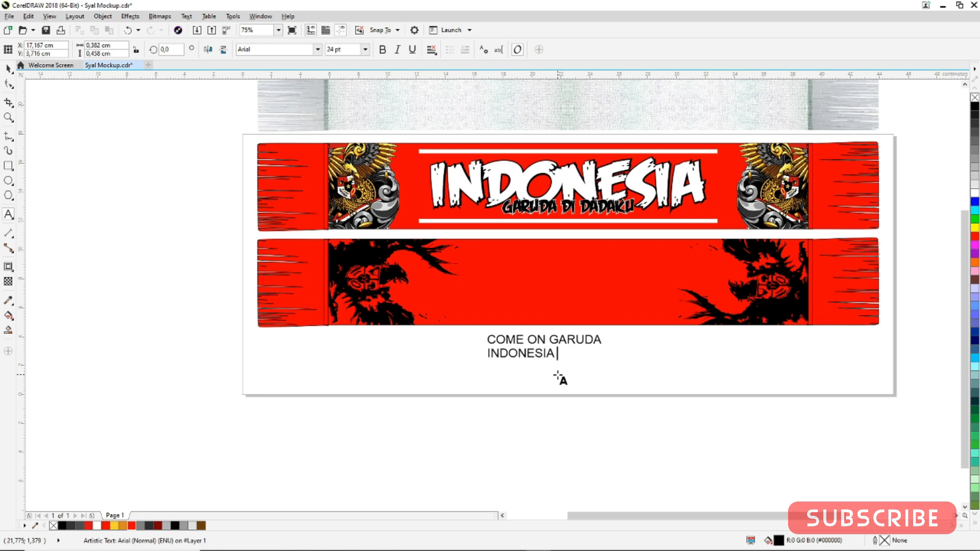
pyautogui.write(' PASTI BISA')
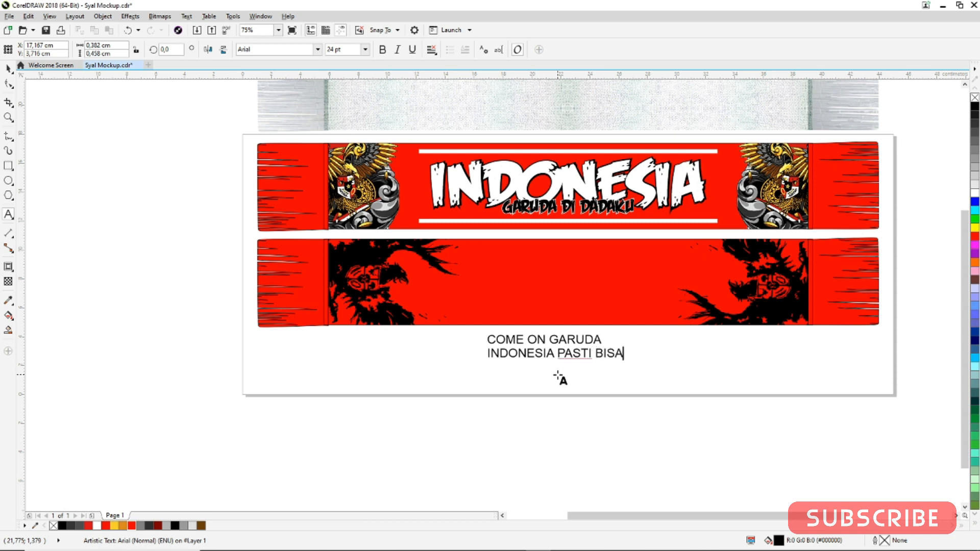
# Enlarge the text to about 48 pt and change its font to Feast of Flesh BB
pyautogui.click(8, 69)
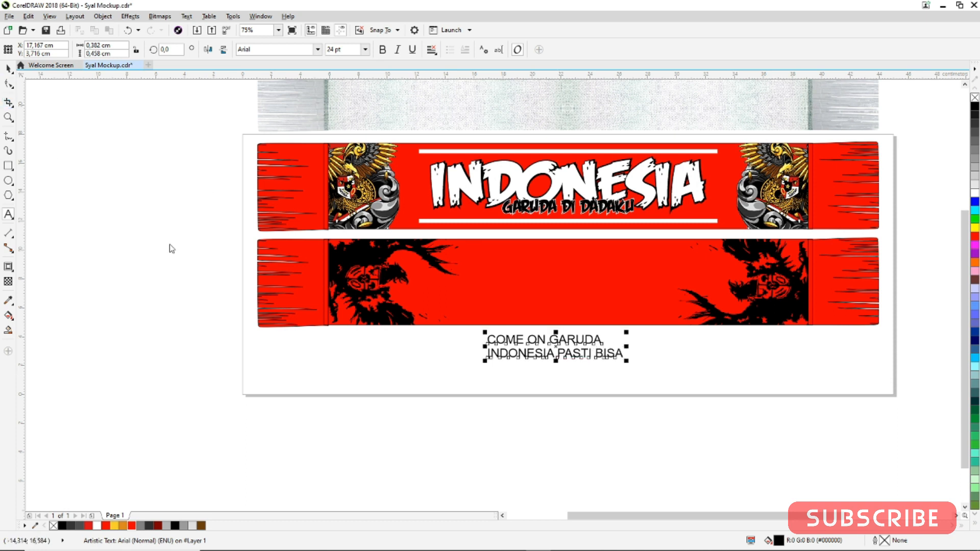
pyautogui.moveTo(635, 326); pyautogui.dragTo(762, 309)
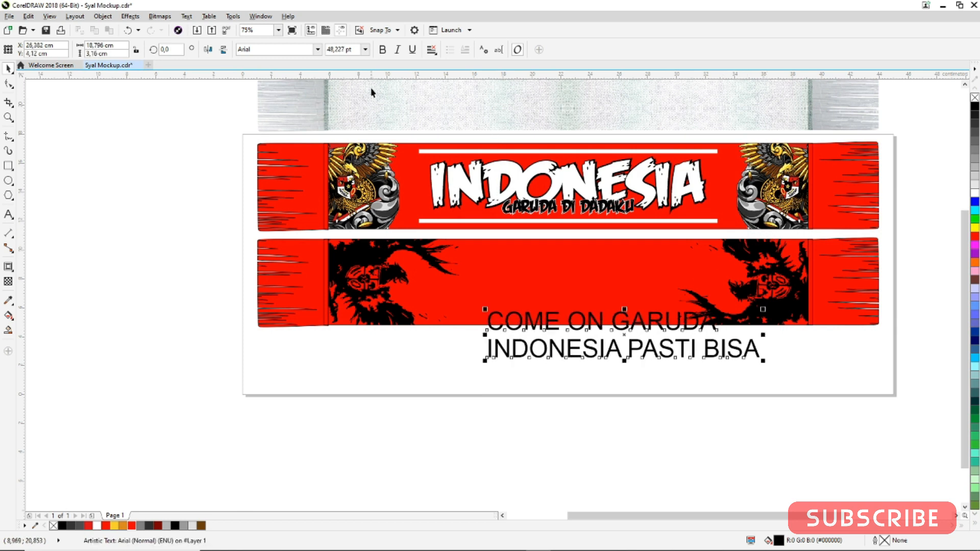
pyautogui.click(317, 50)
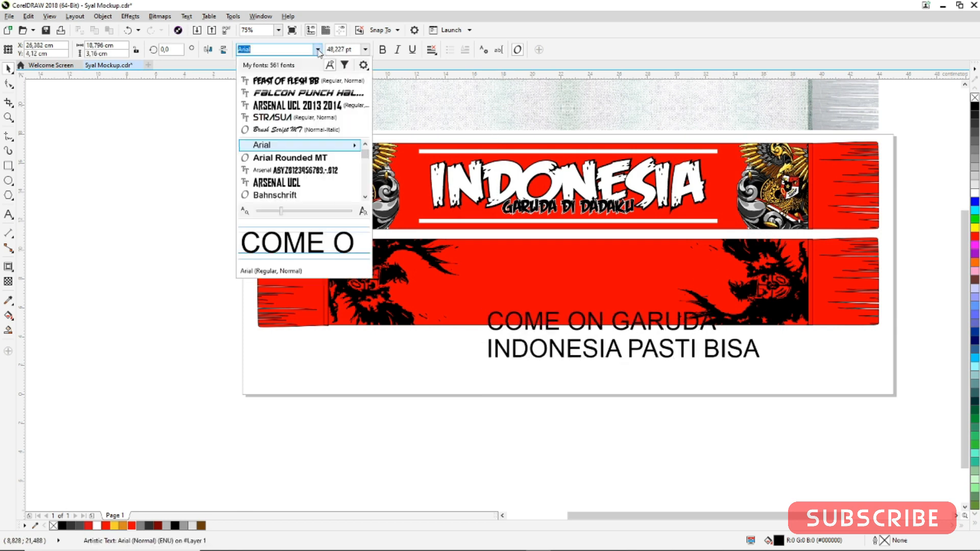
pyautogui.click(289, 82)
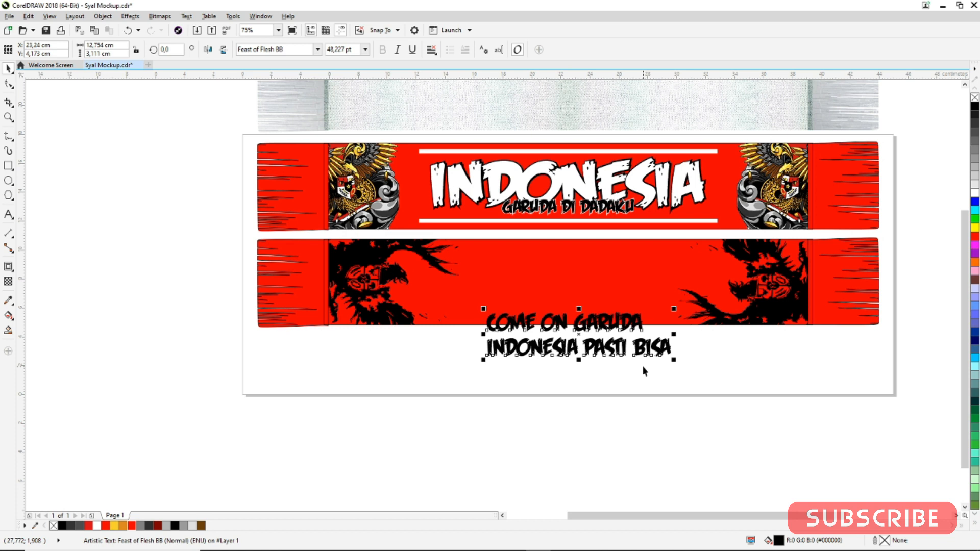
# Break the text into separate lines, scale "COME ON GARUDA" to about 67 pt and centre it on the second scarf
pyautogui.hotkey('ctrl', 'k')
pyautogui.moveTo(644, 310); pyautogui.dragTo(697, 303)
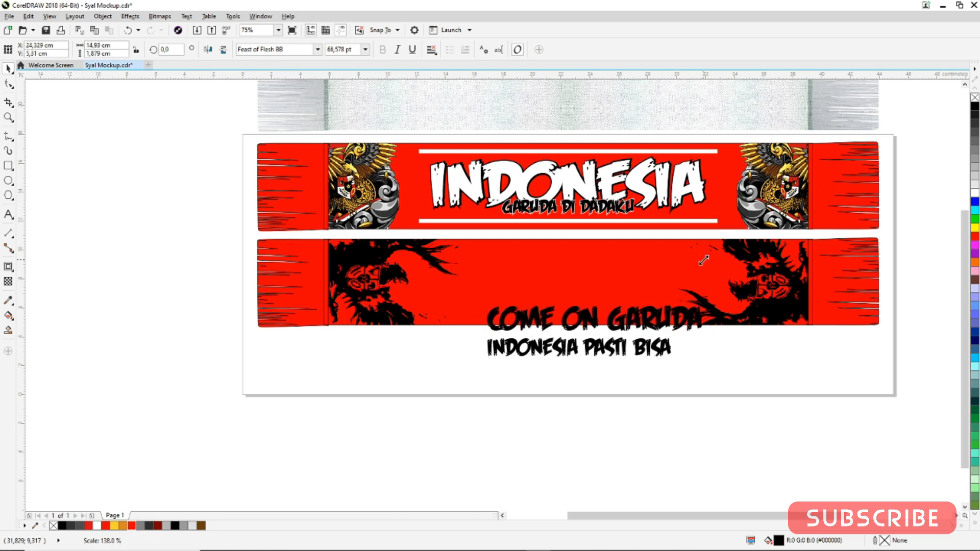
pyautogui.keyDown('shift'); pyautogui.click(612, 288); pyautogui.keyUp('shift')
pyautogui.press('c')
pyautogui.press('e')
pyautogui.click(762, 357)
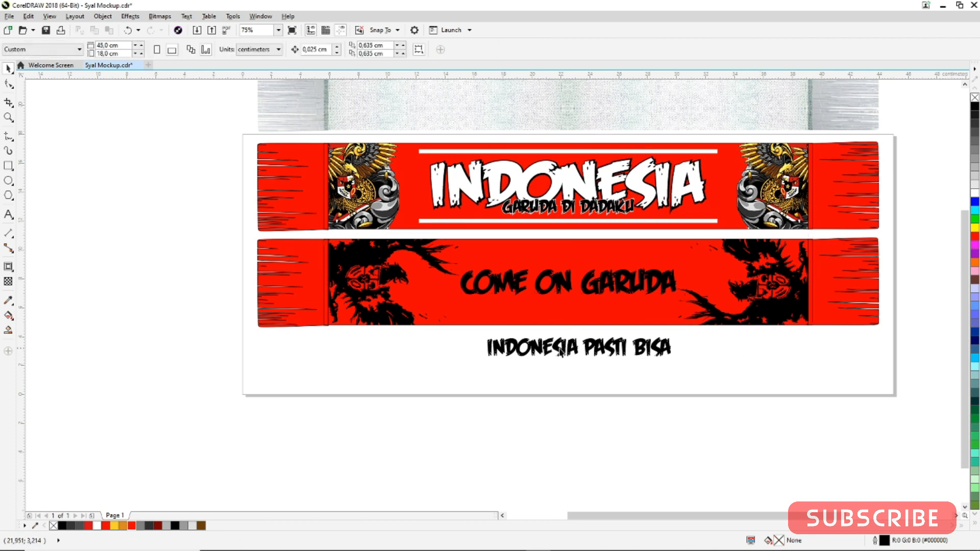
# Shrink the "INDONESIA PASTI BISA" line to about 33 pt
pyautogui.click(560, 351)
pyautogui.moveTo(481, 363); pyautogui.dragTo(509, 350)
pyautogui.click(511, 352)
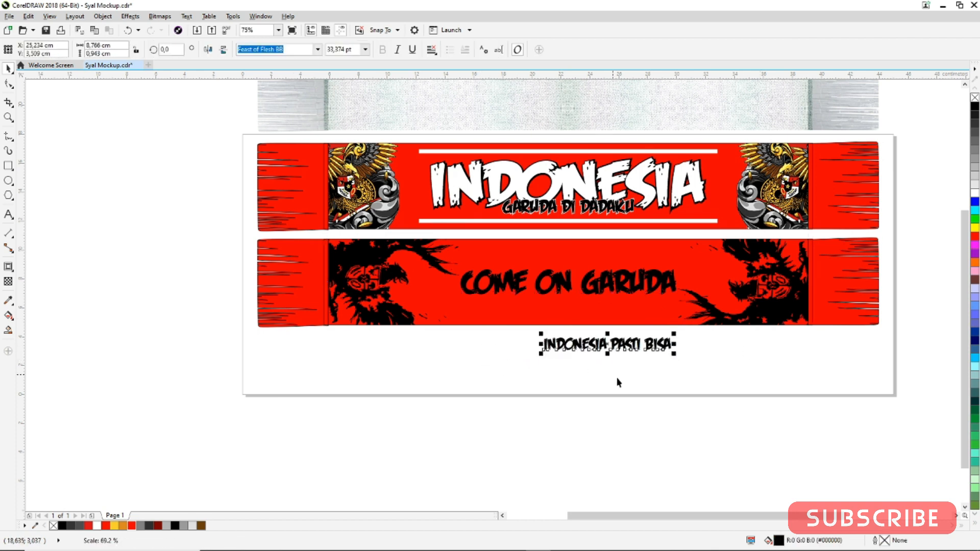
# Move the "INDONESIA PASTI BISA" line up onto the second scarf, just below "COME ON GARUDA"
pyautogui.moveTo(642, 342); pyautogui.dragTo(643, 305)
pyautogui.click(663, 342)
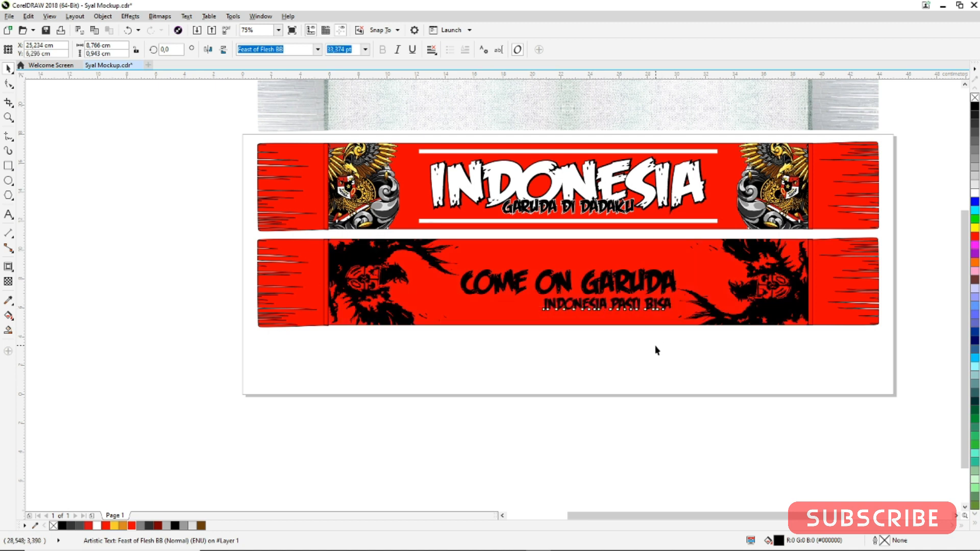
# Group the two slogan lines and centre the group on the second scarf
pyautogui.moveTo(463, 347); pyautogui.dragTo(713, 251)
pyautogui.hotkey('ctrl', 'g')
pyautogui.keyDown('shift'); pyautogui.click(667, 250); pyautogui.keyUp('shift')
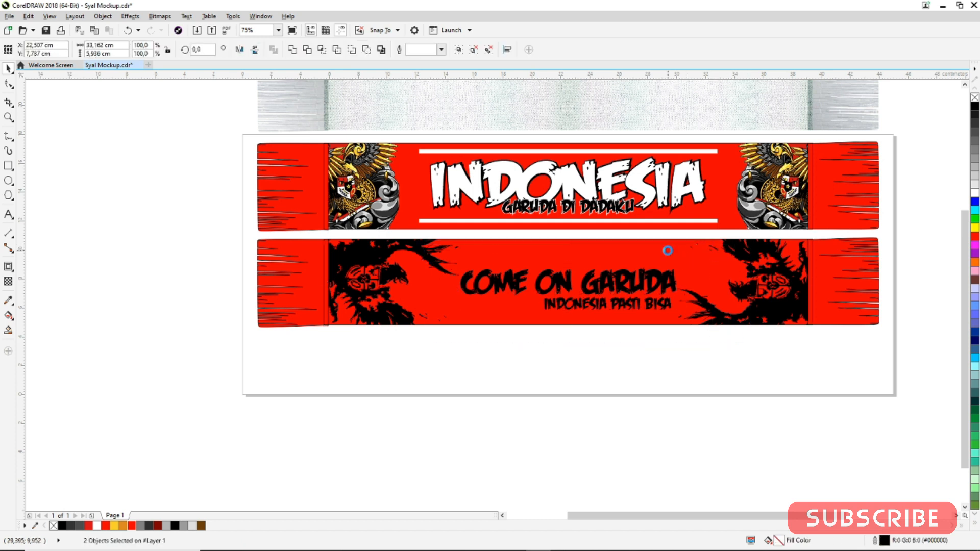
pyautogui.press('e')
pyautogui.click(607, 367)
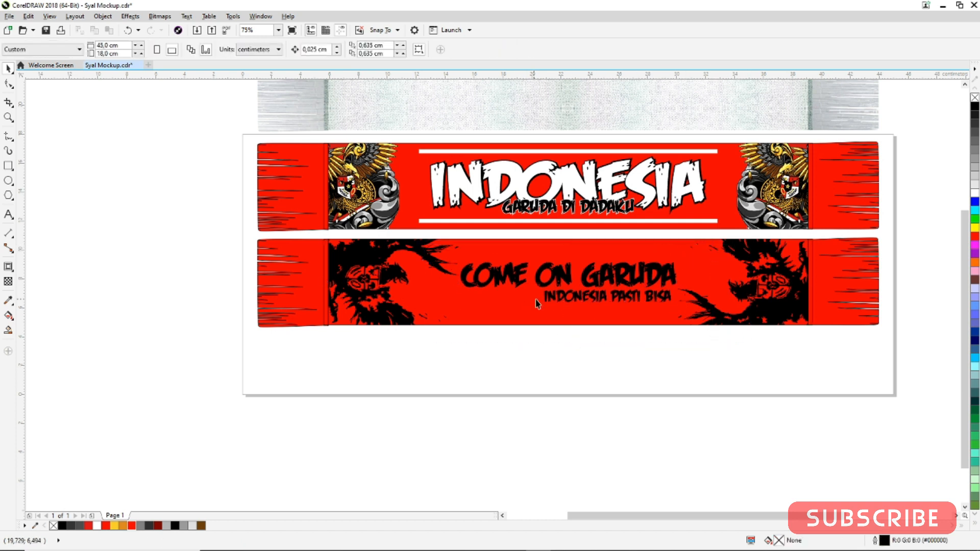
# Enlarge the slogan group slightly and fill it with white
pyautogui.click(555, 280)
pyautogui.moveTo(682, 253); pyautogui.dragTo(715, 246)
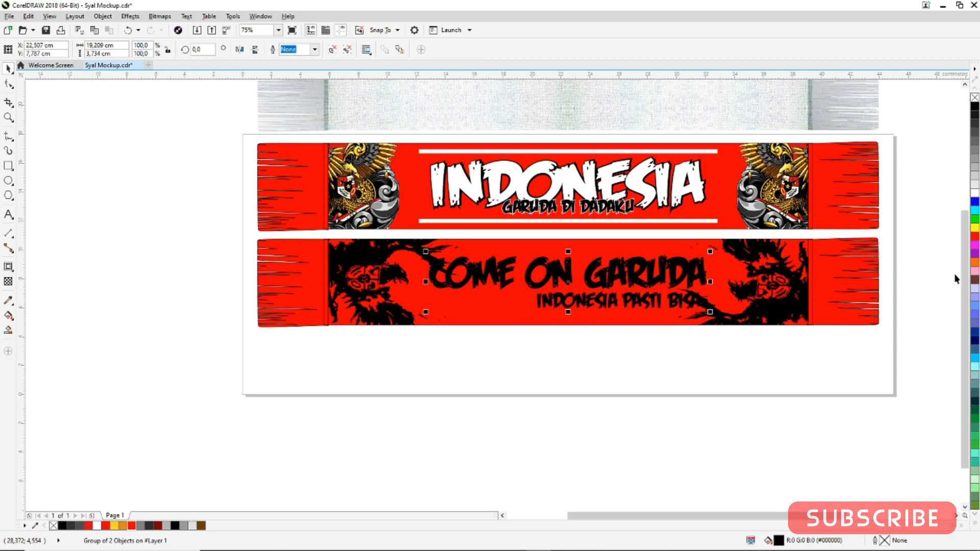
pyautogui.click(975, 193)
pyautogui.click(694, 352)
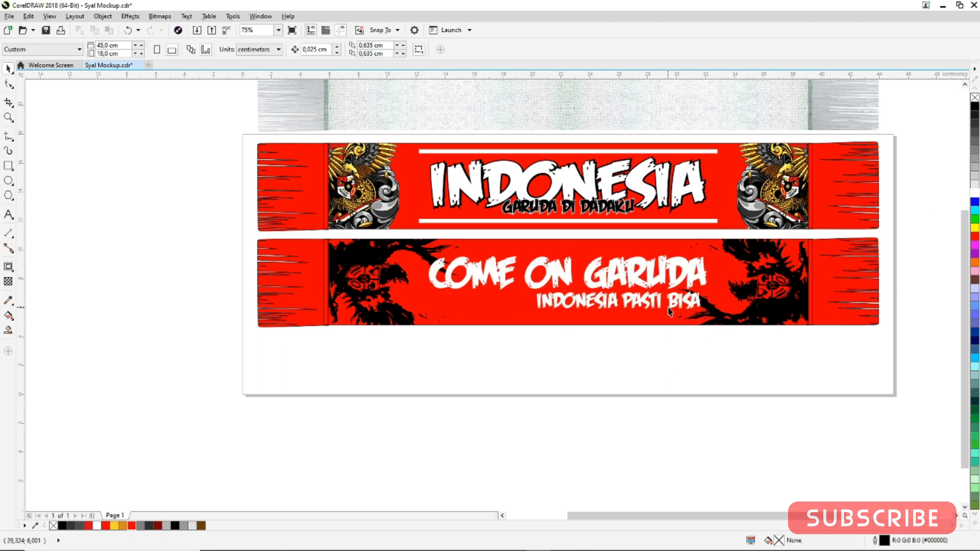
# Add a black outside contour about 0.13 cm wide around the white slogan text with the Contour tool
pyautogui.click(688, 302)
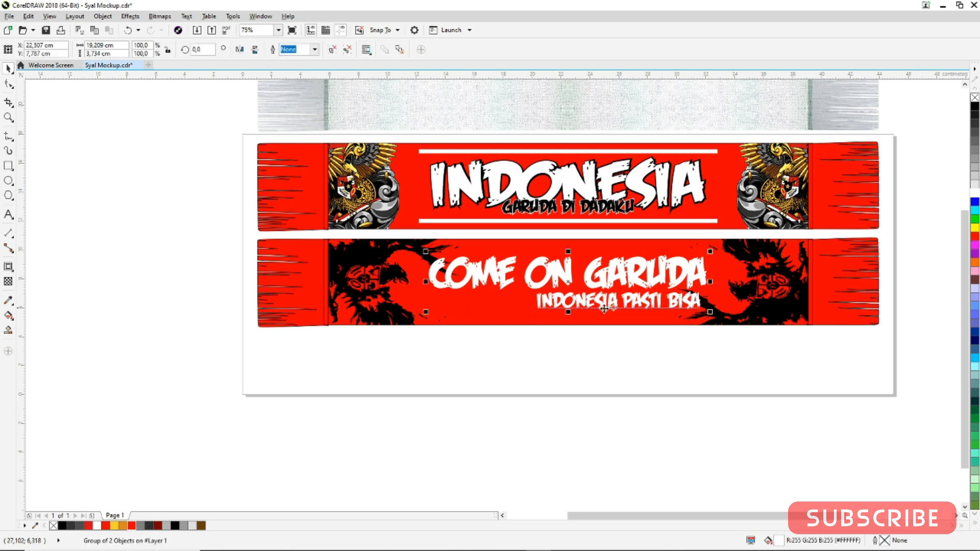
pyautogui.click(10, 267)
pyautogui.scroll(1, 459, 263)
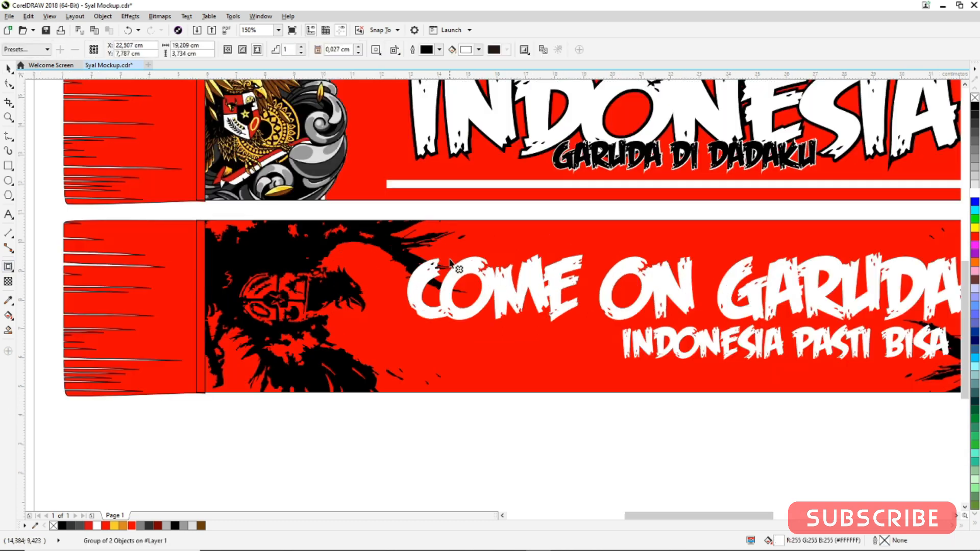
pyautogui.moveTo(436, 257); pyautogui.dragTo(433, 244)
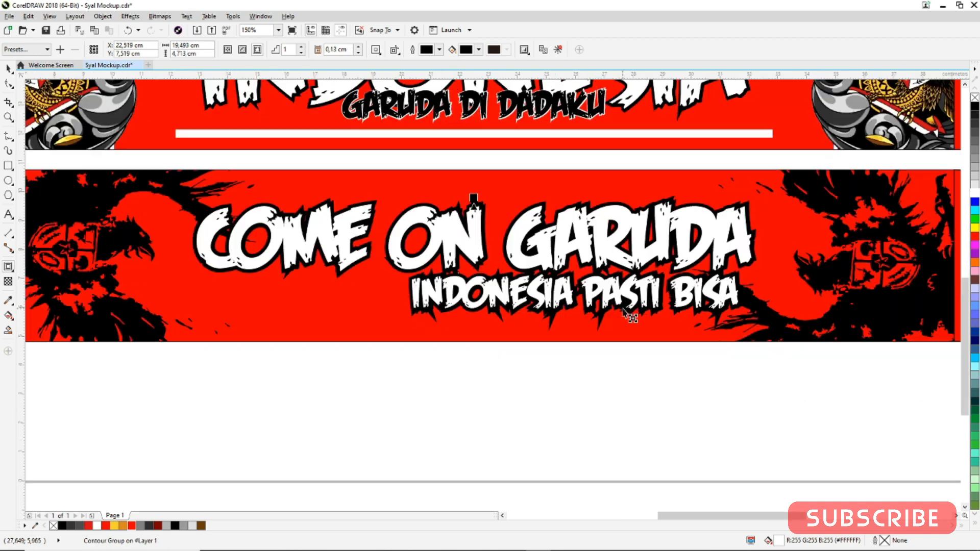
pyautogui.scroll(-1, 618, 311)
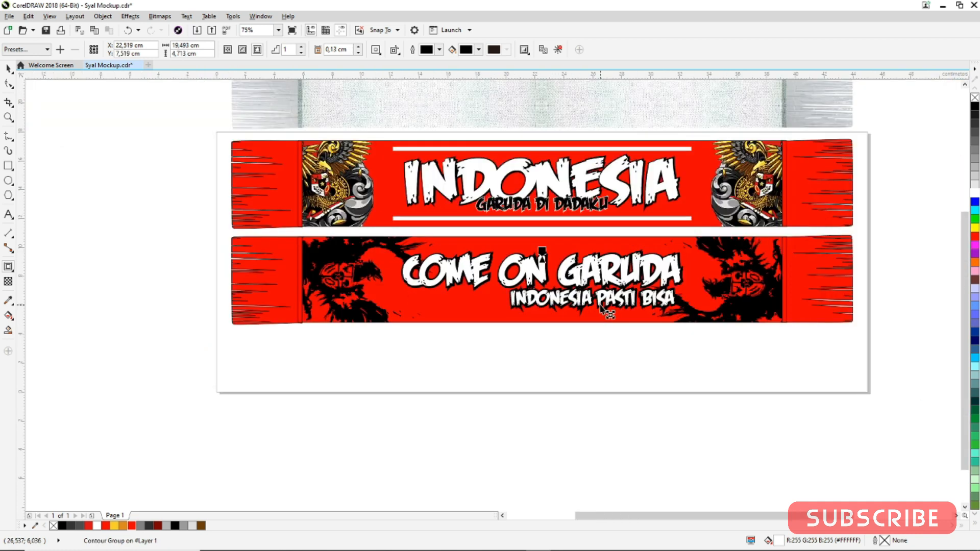
pyautogui.click(9, 70)
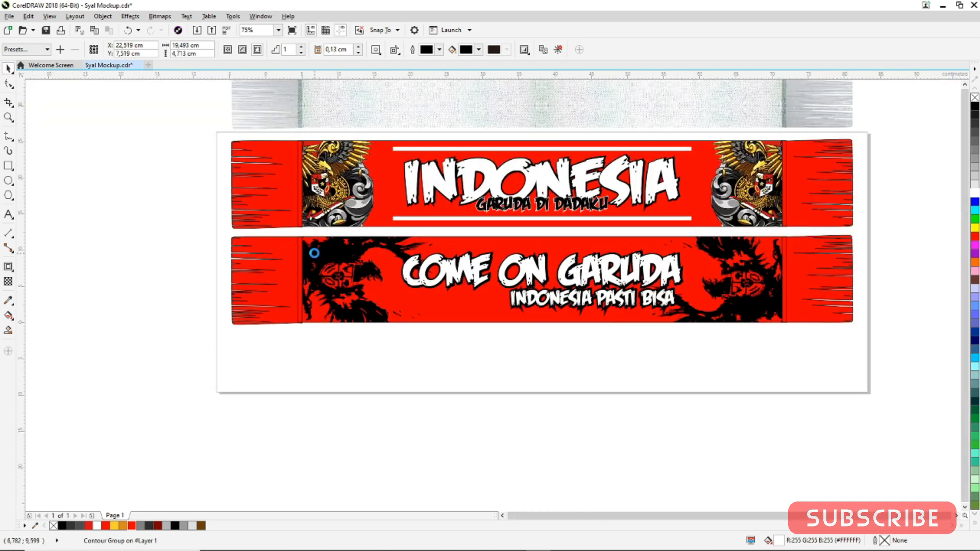
# Bring the black grunge brush texture down onto the page below the second scarf and centre it
pyautogui.scroll(-1, 315, 255)
pyautogui.moveTo(431, 144)
pyautogui.mouseDown()
pyautogui.moveTo(449, 141)
pyautogui.moveTo(448, 312)
pyautogui.mouseUp()
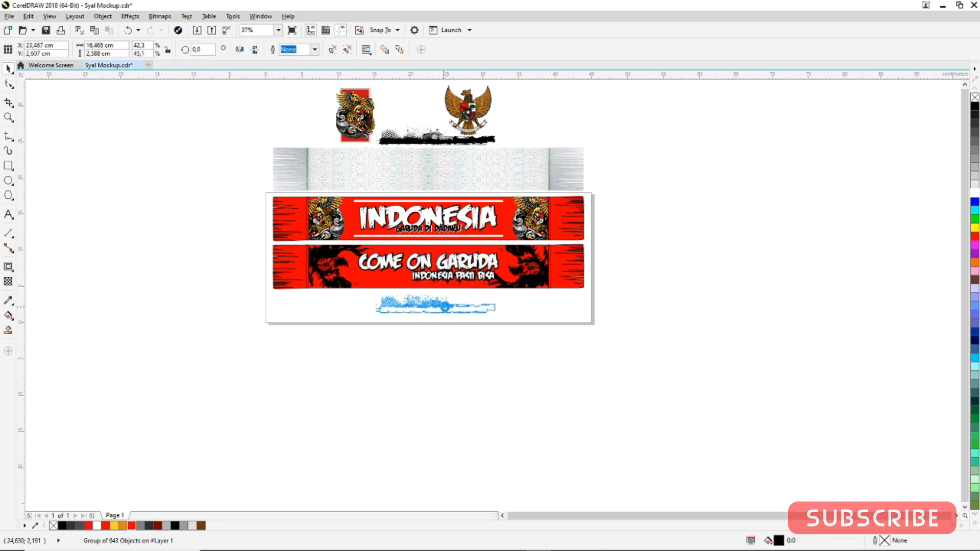
pyautogui.scroll(2, 448, 285)
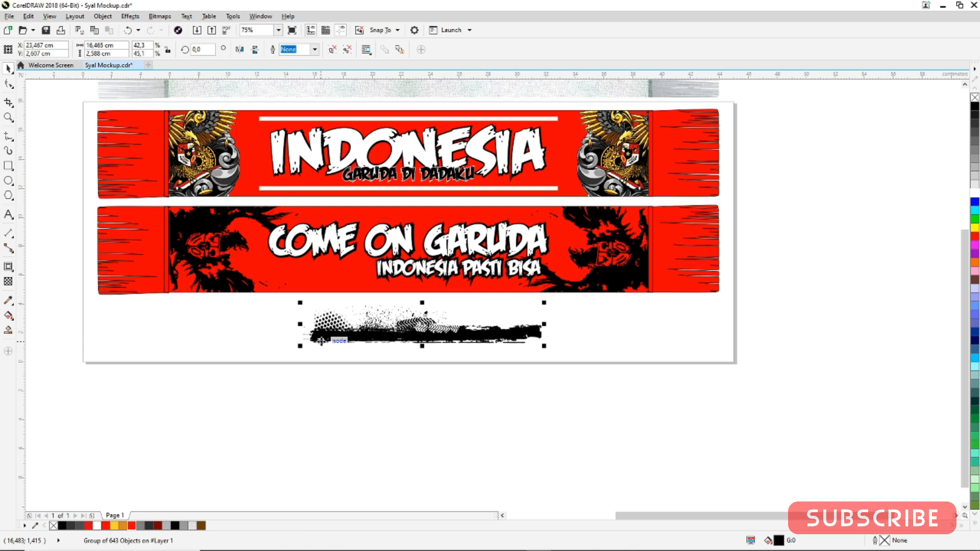
pyautogui.keyDown('shift'); pyautogui.click(617, 285); pyautogui.keyUp('shift')
pyautogui.press('c')
pyautogui.click(545, 385)
# Widen the grunge texture, place it along the scarf's lower edge, and drop a copy higher on the scarf
pyautogui.moveTo(366, 339); pyautogui.dragTo(363, 294)
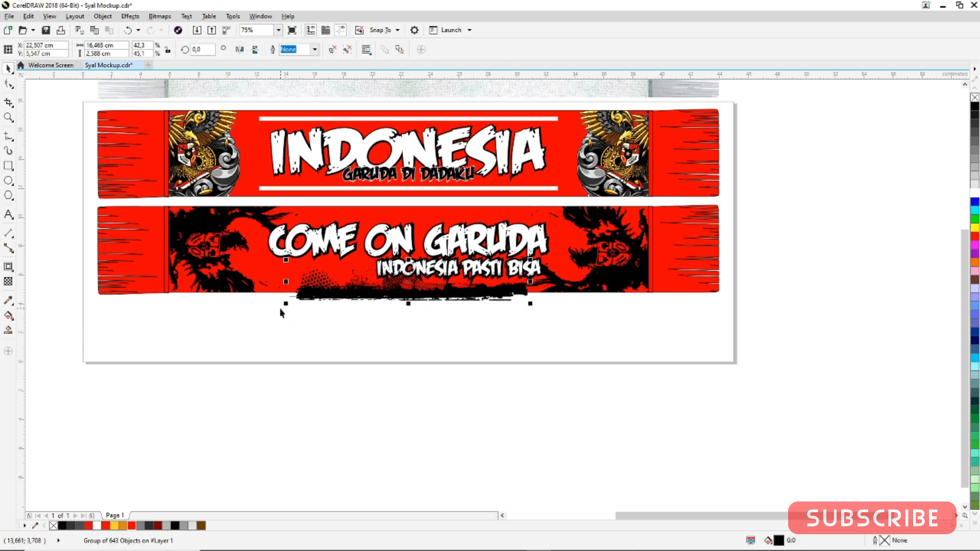
pyautogui.moveTo(287, 305); pyautogui.dragTo(227, 313)
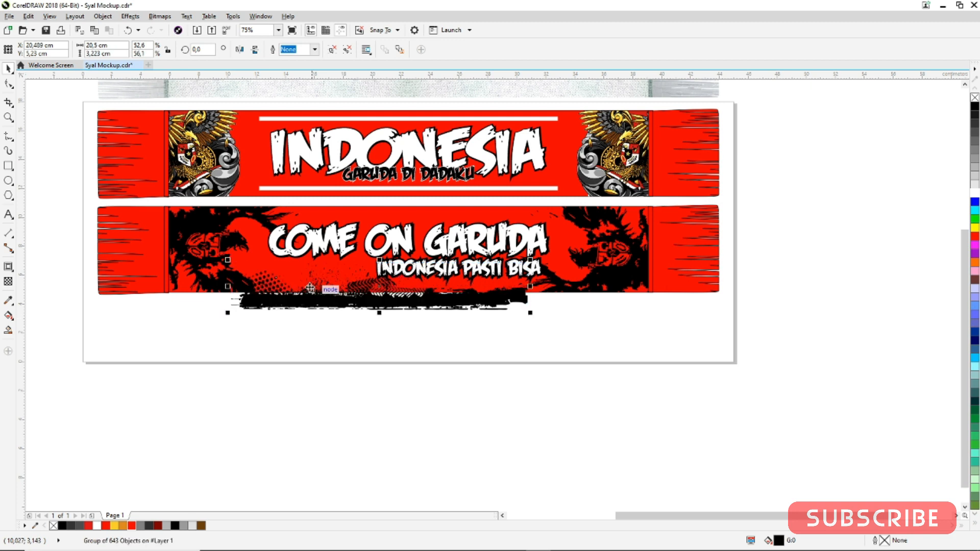
pyautogui.moveTo(380, 314); pyautogui.dragTo(392, 265)
pyautogui.rightClick(392, 265)
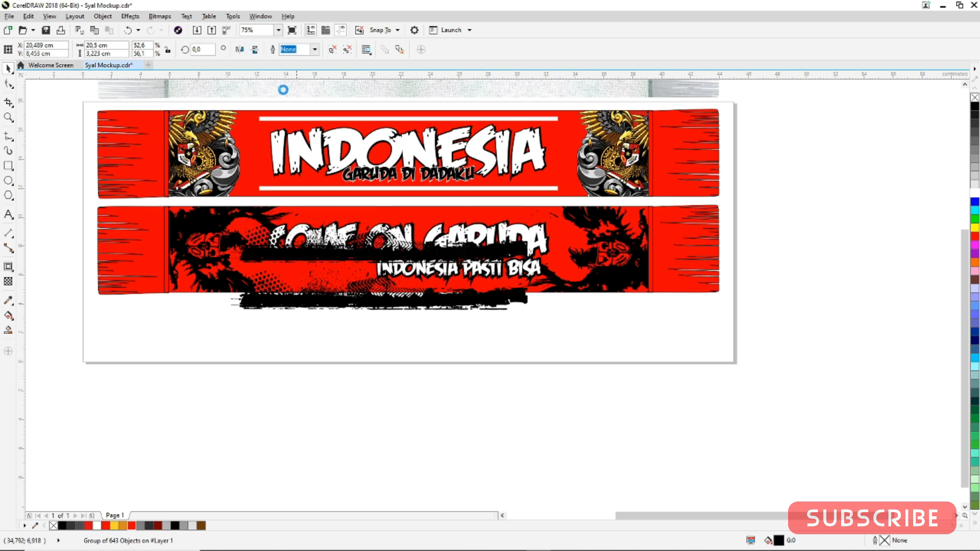
# Mirror the grunge copy vertically, move it to the scarf's top edge and centre it horizontally on the scarf
pyautogui.click(240, 49)
pyautogui.moveTo(499, 230); pyautogui.dragTo(512, 204)
pyautogui.keyDown('shift'); pyautogui.click(556, 227); pyautogui.keyUp('shift')
pyautogui.press('c')
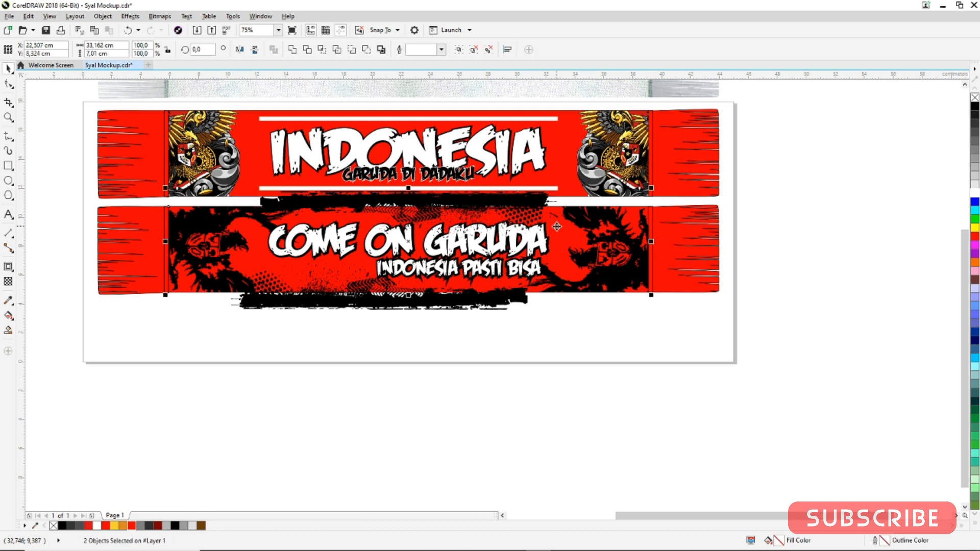
# Centre the lower grunge texture horizontally on the second scarf
pyautogui.click(537, 357)
pyautogui.click(520, 299)
pyautogui.keyDown('shift'); pyautogui.click(563, 253); pyautogui.keyUp('shift')
pyautogui.press('c')
pyautogui.click(564, 329)
# Group both grunge textures and PowerClip them inside the second scarf's red panel
pyautogui.click(537, 301)
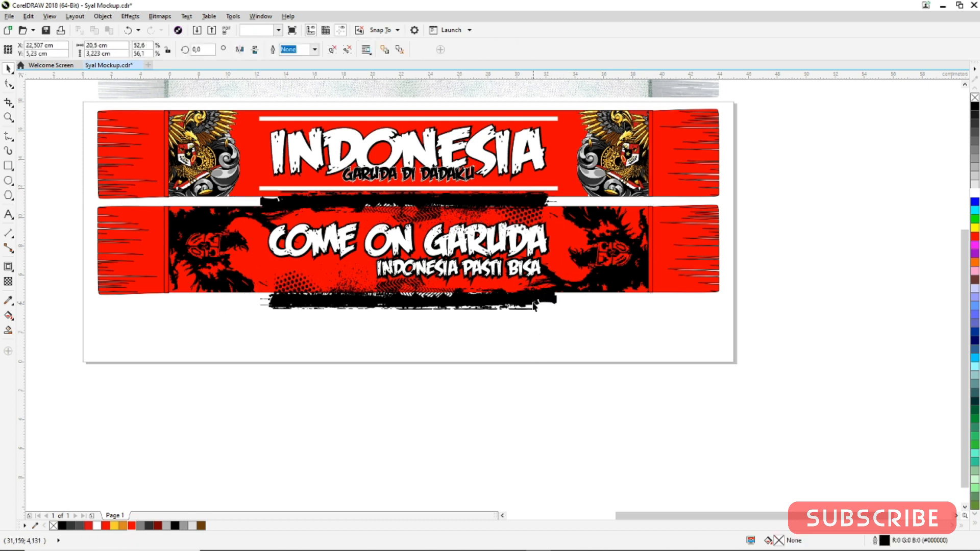
pyautogui.keyDown('shift'); pyautogui.click(533, 199); pyautogui.keyUp('shift')
pyautogui.hotkey('ctrl', 'g')
pyautogui.rightClick(529, 200)
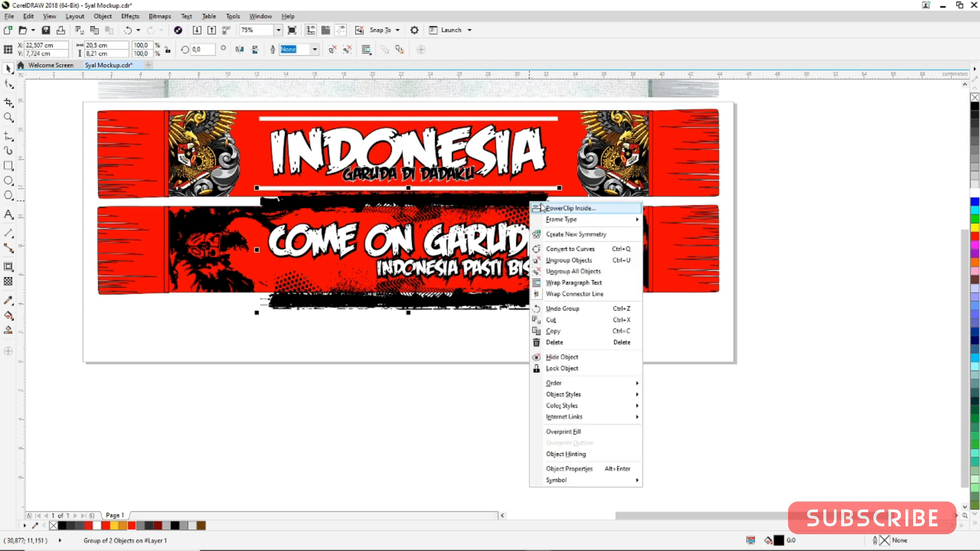
pyautogui.click(545, 209)
pyautogui.click(561, 239)
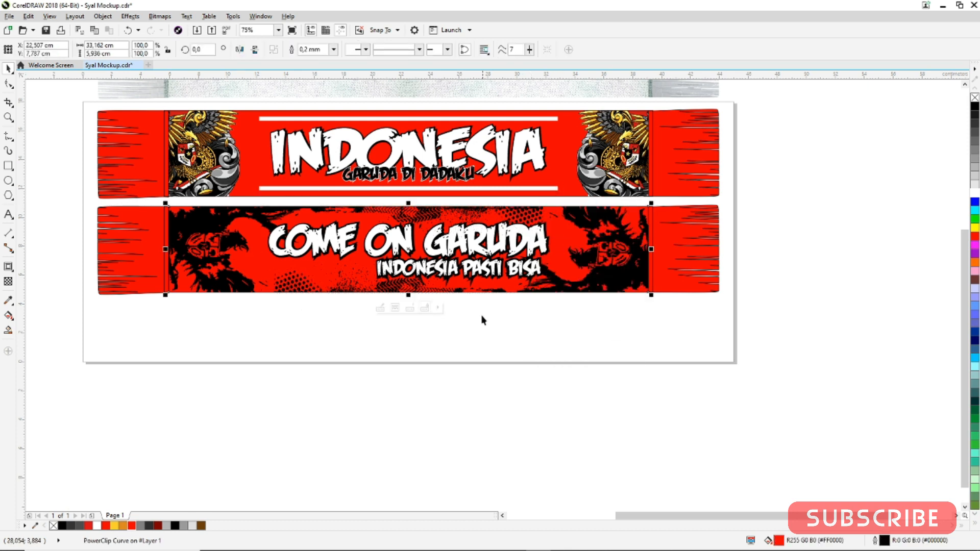
pyautogui.click(472, 335)
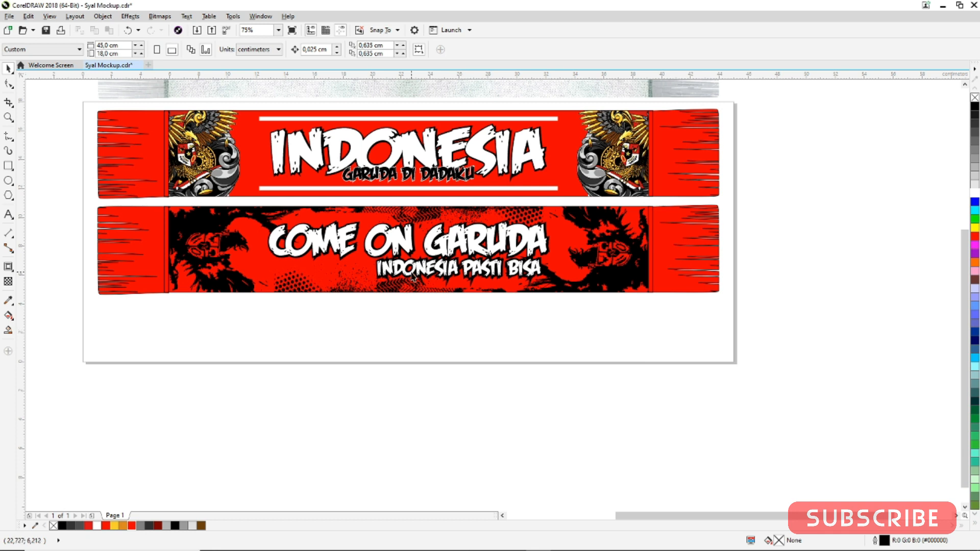
pyautogui.scroll(-3, 413, 277)
pyautogui.scroll(3, 398, 296)
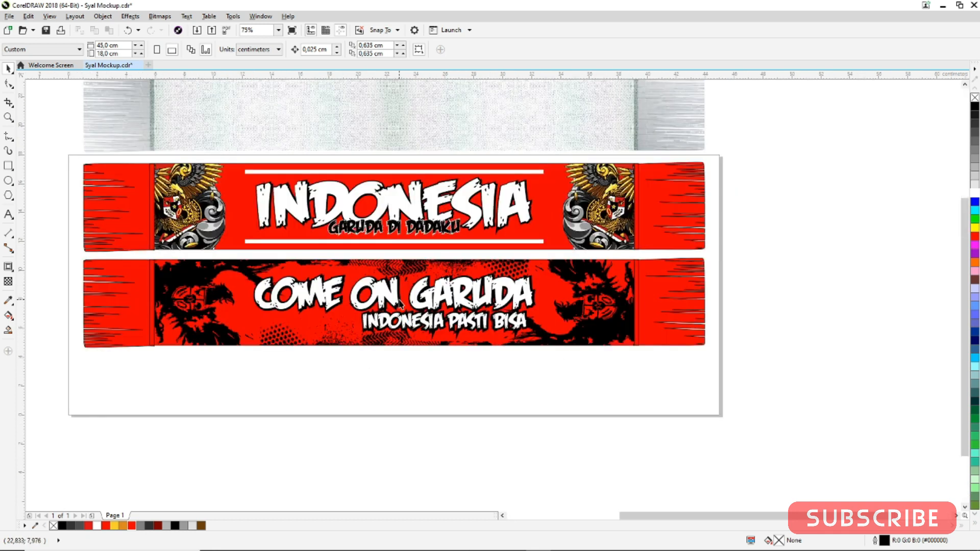
pyautogui.click(577, 121)
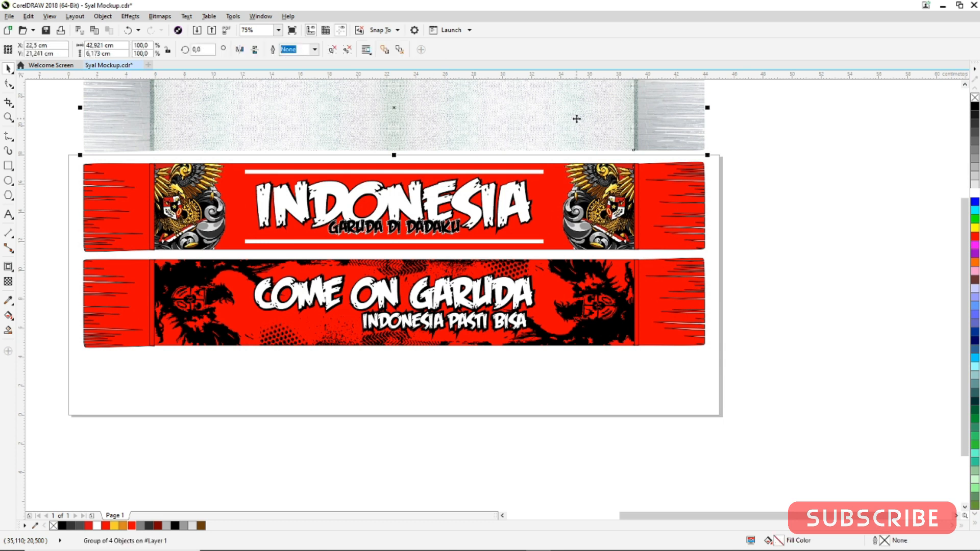
pyautogui.moveTo(568, 160); pyautogui.dragTo(523, 469)
pyautogui.keyDown('shift'); pyautogui.click(541, 298); pyautogui.keyUp('shift')
pyautogui.press('e')
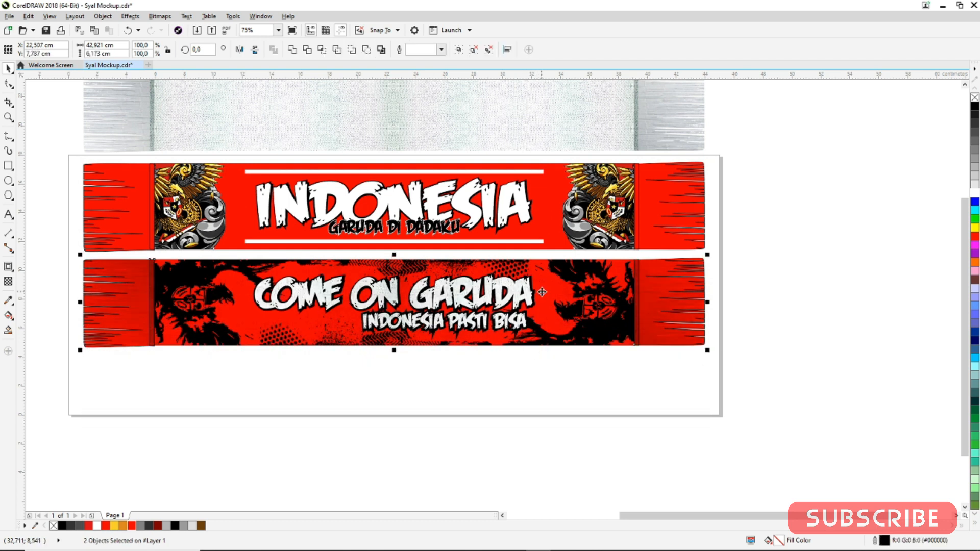
pyautogui.click(502, 391)
# Align the grey scarf mockup vertically with the first red scarf so it sits hidden behind it
pyautogui.click(507, 118)
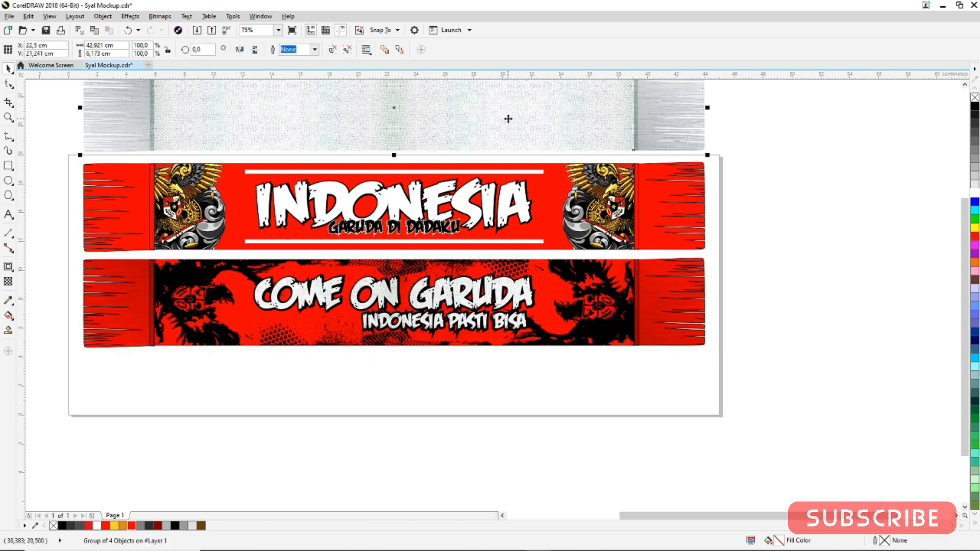
pyautogui.keyDown('shift'); pyautogui.click(551, 196); pyautogui.keyUp('shift')
pyautogui.press('e')
pyautogui.click(725, 237)
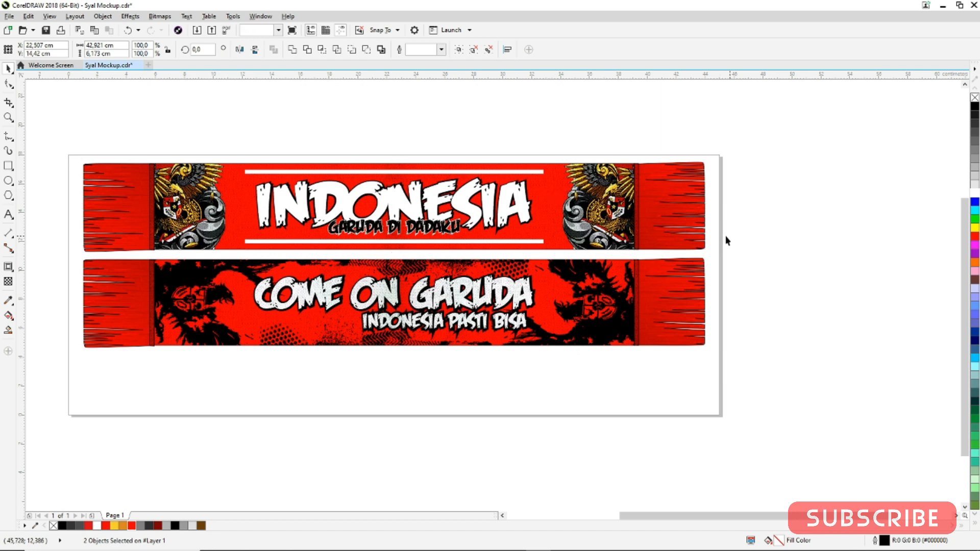
pyautogui.click(549, 193)
pyautogui.hotkey('shift', 'pageup')
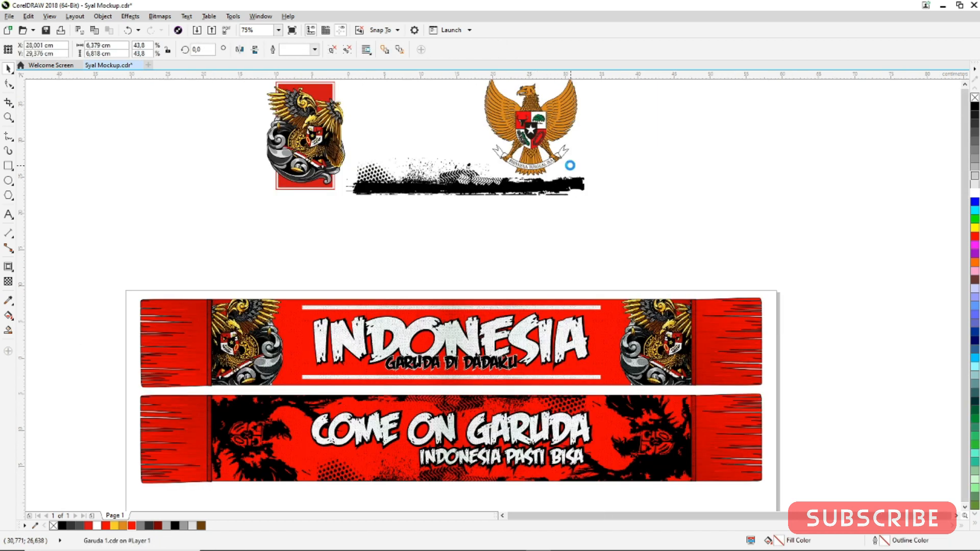